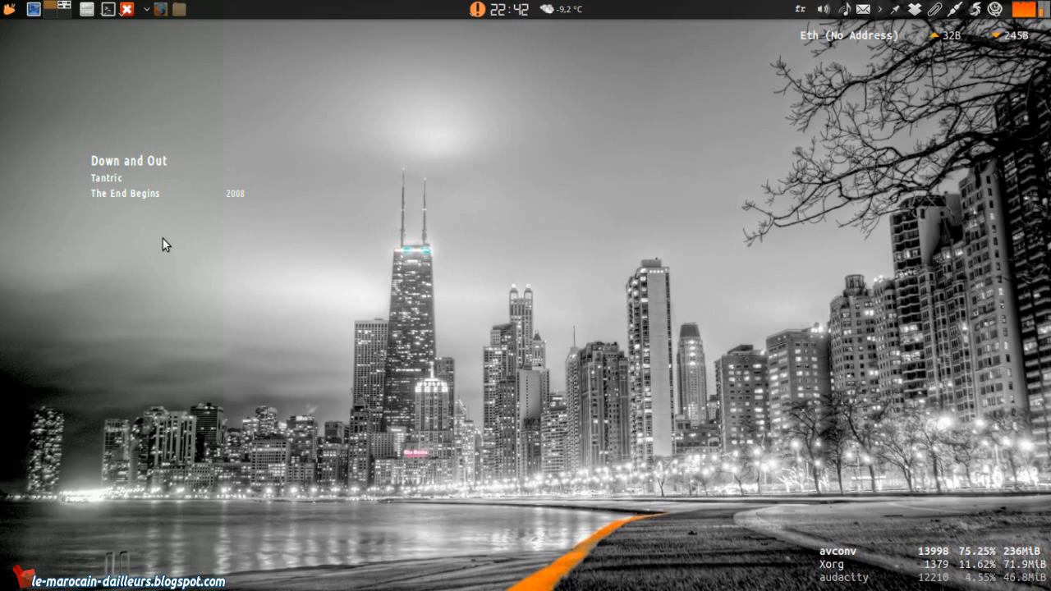
Switch to Firefox and review the download packages offered on the FileBot website
click(161, 9)
scroll(108, 279, down, 2)
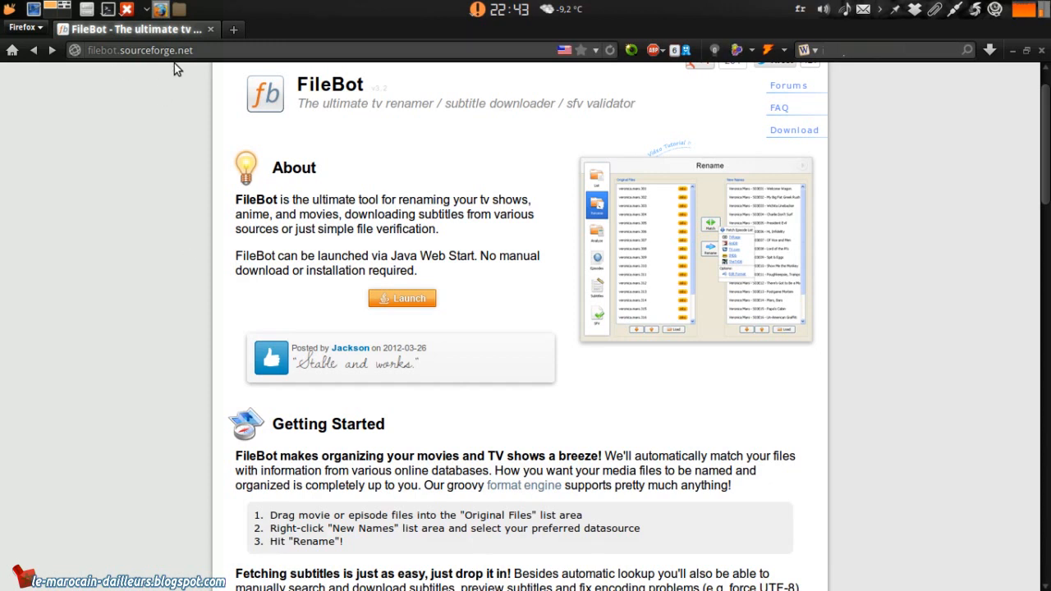
key(ctrl+shift+b)
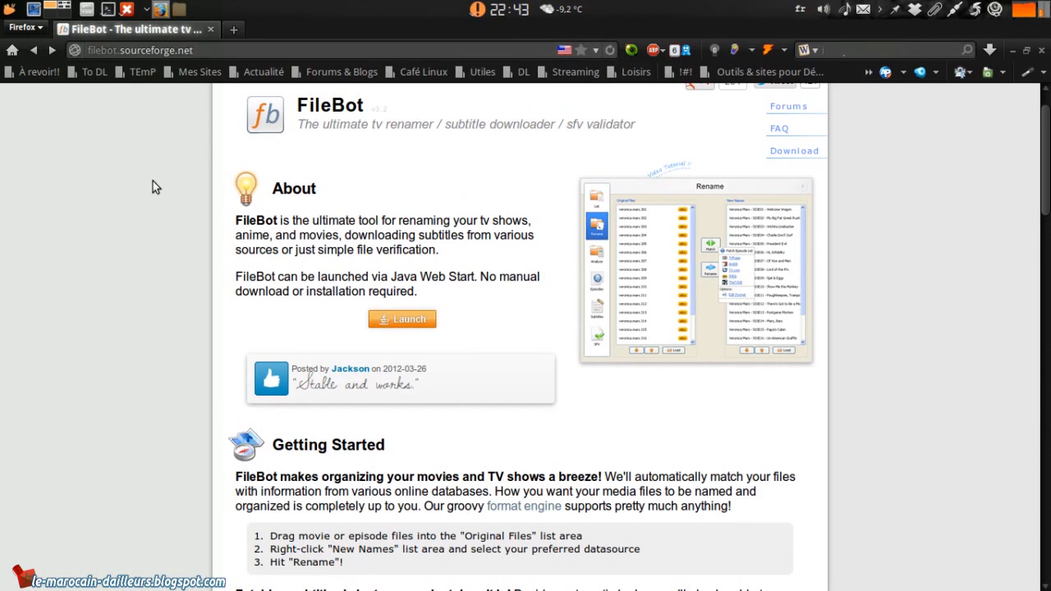
key(ctrl+shift+b)
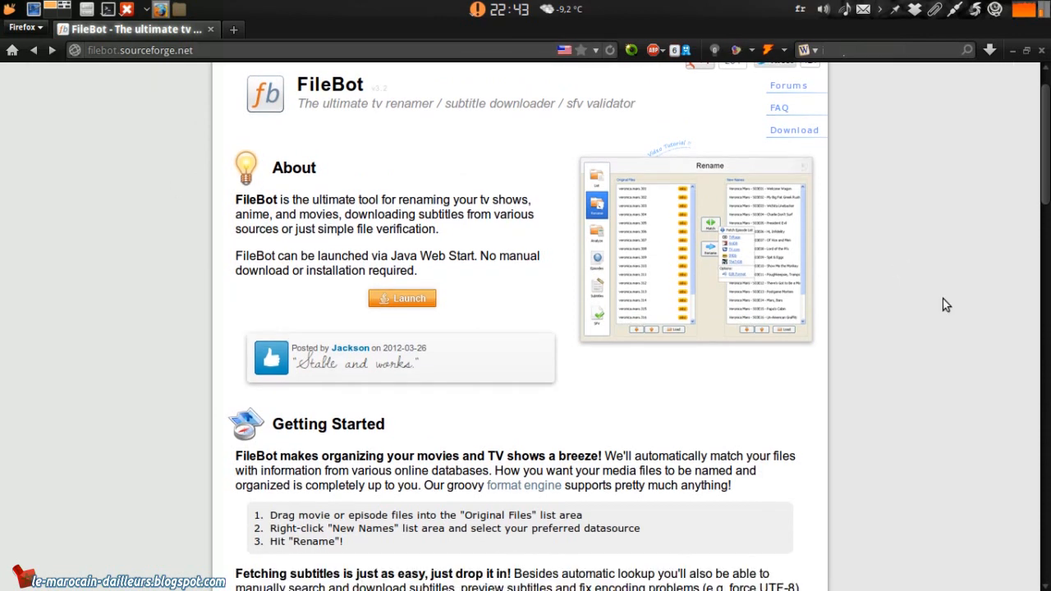
click(793, 132)
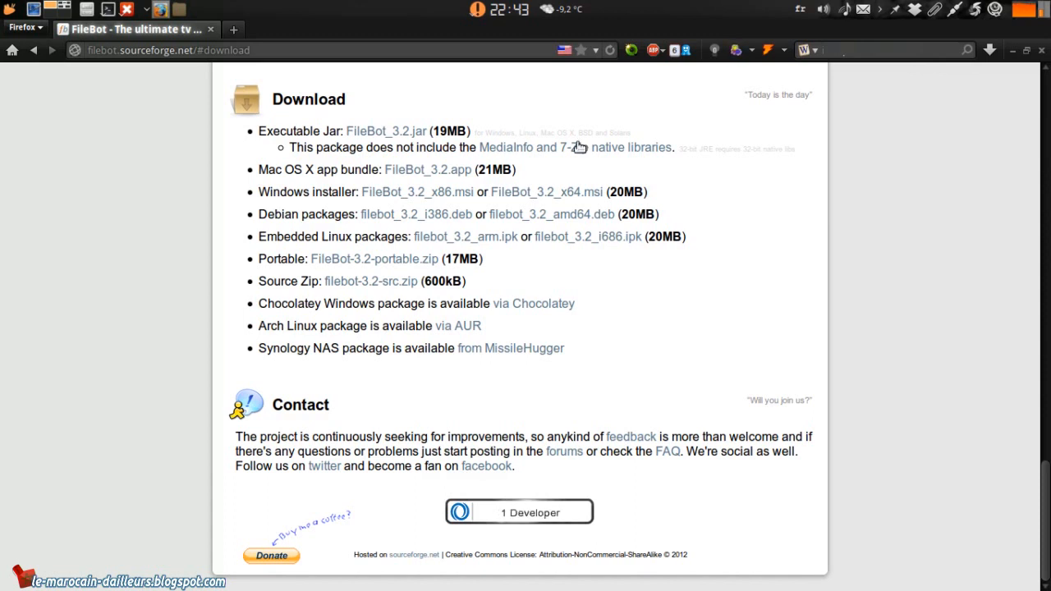
scroll(1048, 490, up, 3)
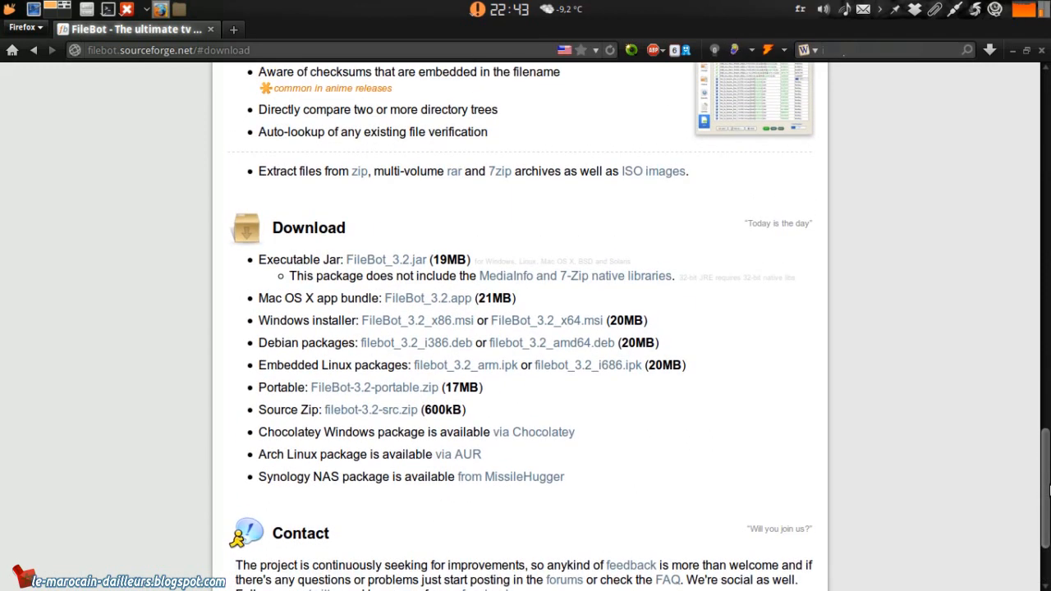
scroll(1048, 491, down, 1)
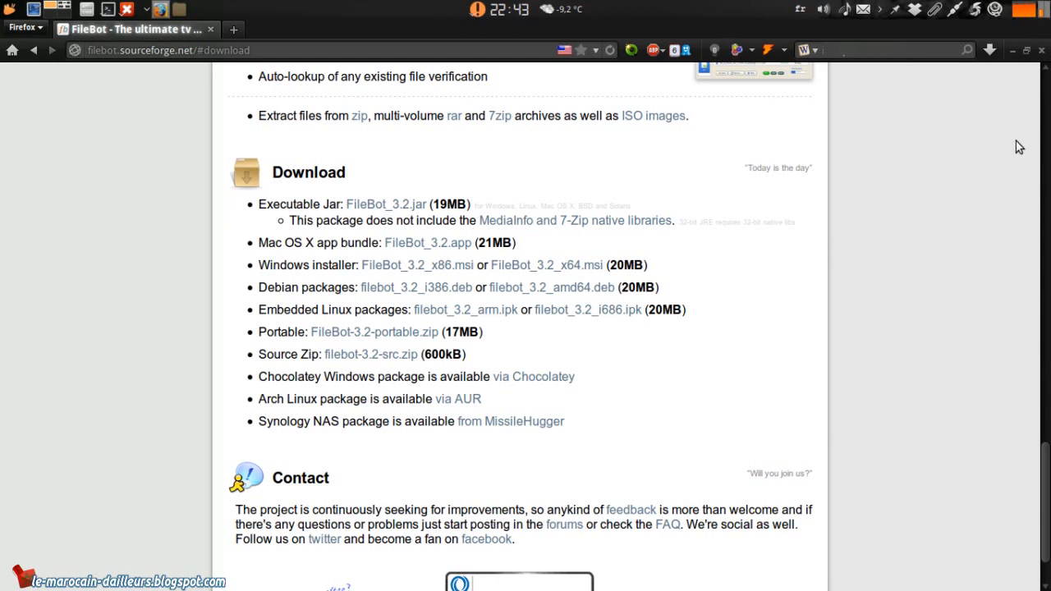
click(1012, 52)
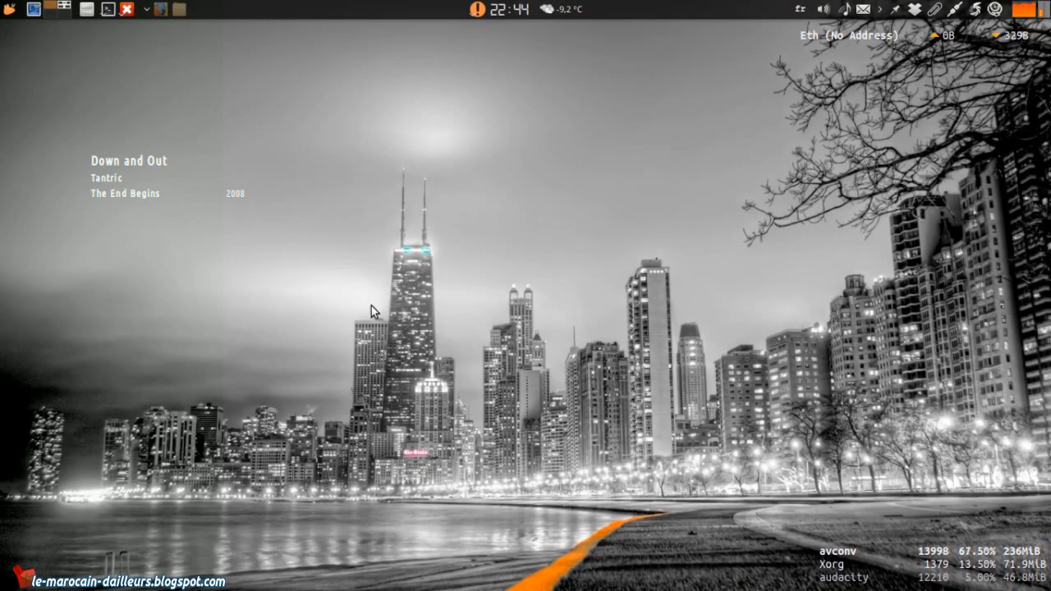
Switch to the file manager and examine the names of the video files in the X-Files - Saison 3 folder
click(179, 9)
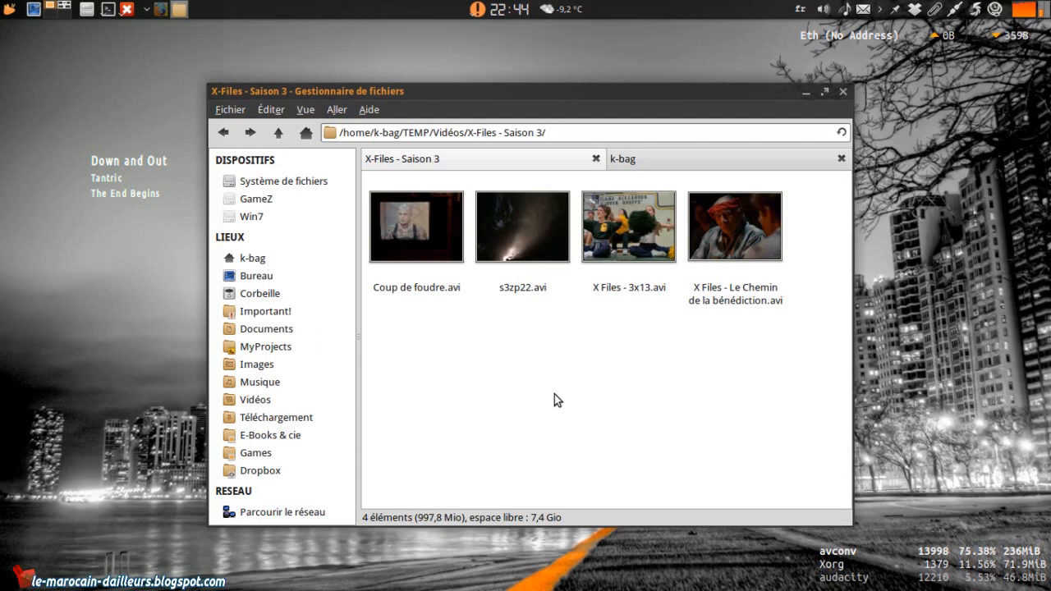
drag(794, 371, 465, 352)
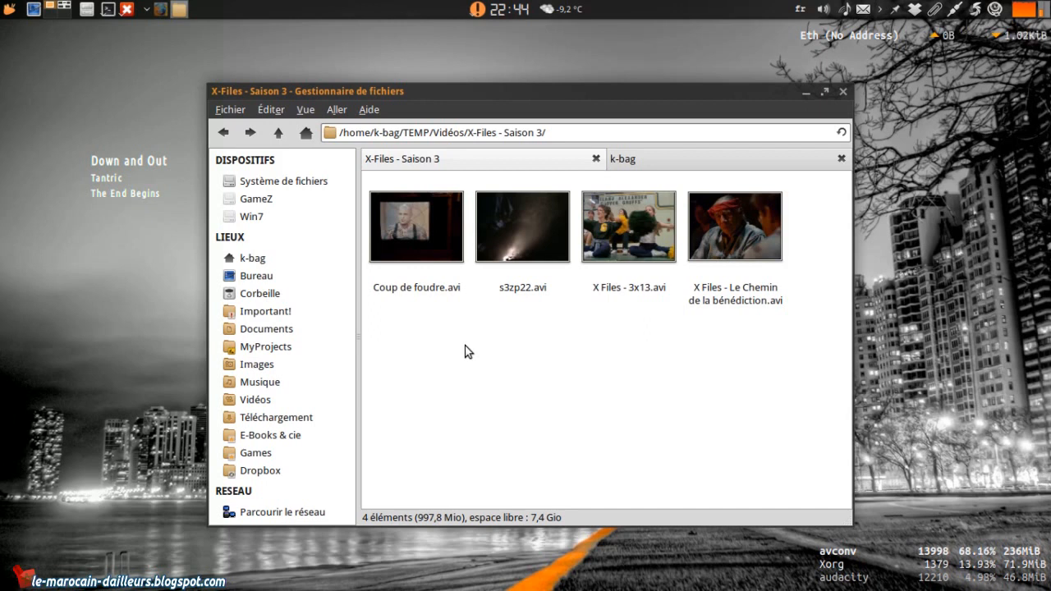
click(413, 282)
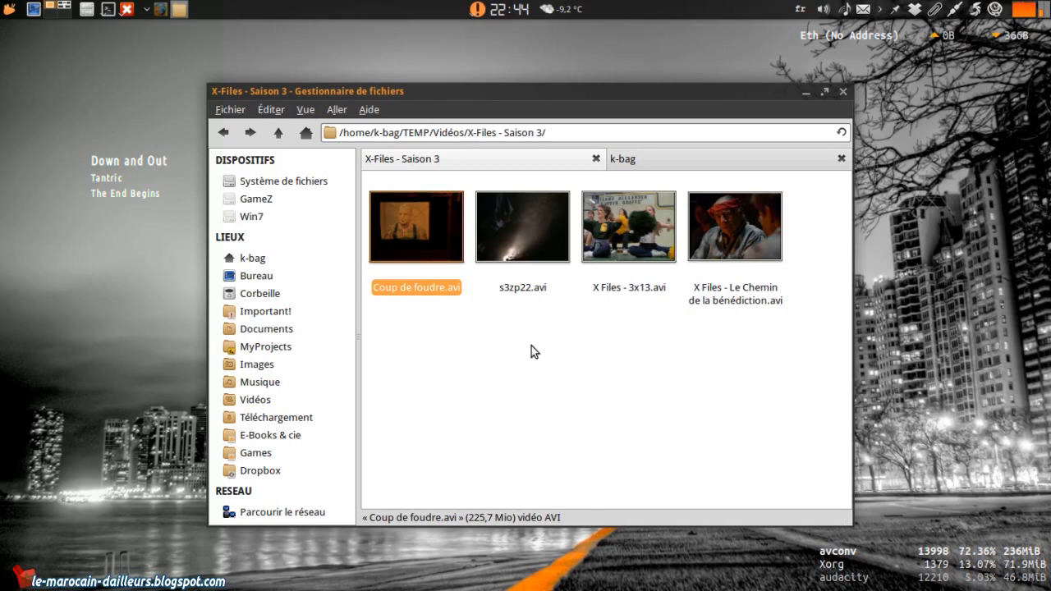
click(521, 289)
click(418, 291)
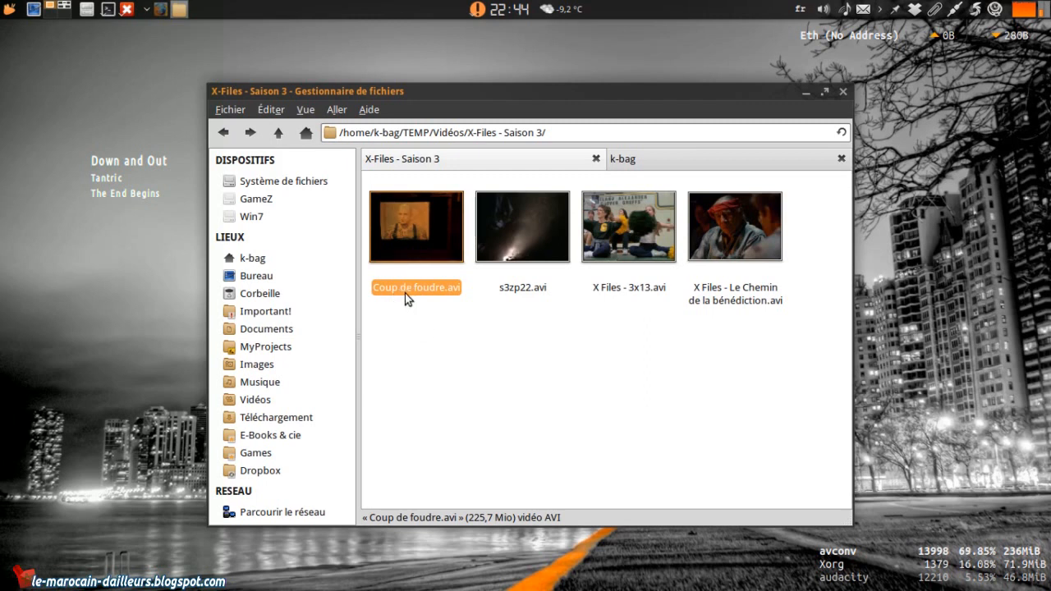
click(521, 291)
click(642, 291)
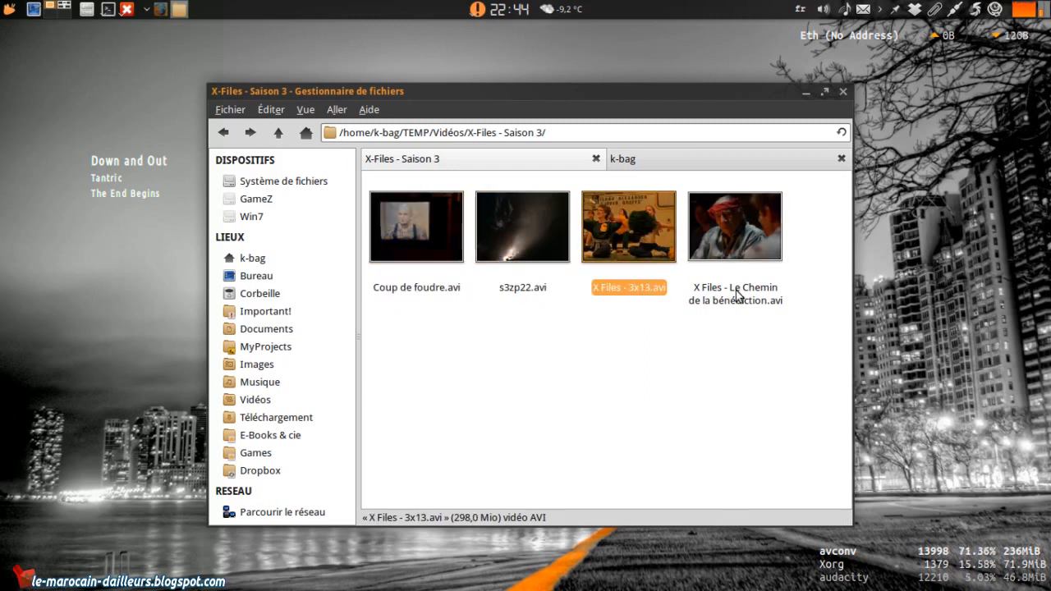
click(736, 295)
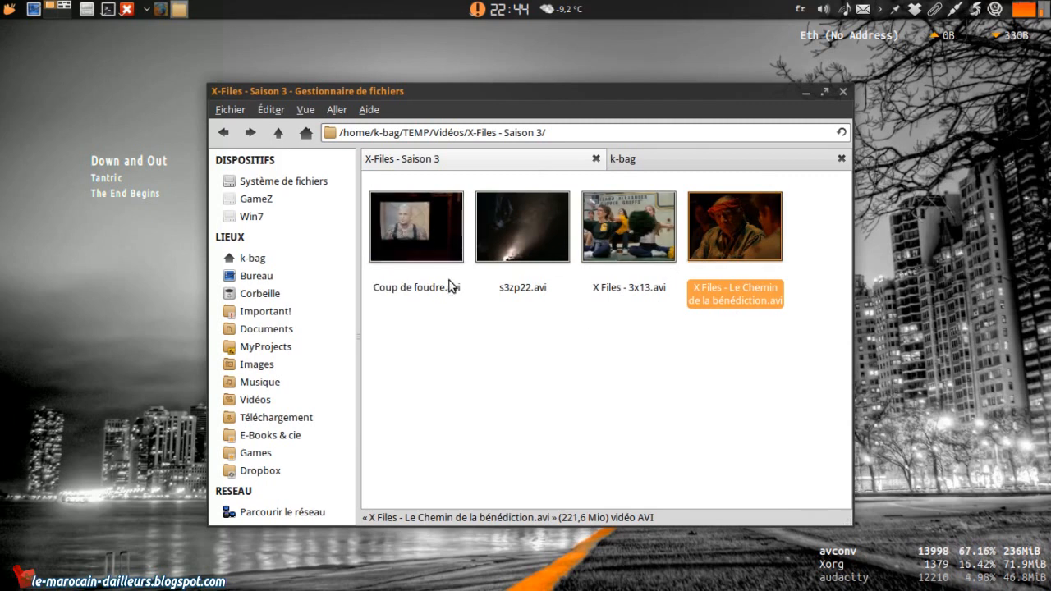
Launch FileBot and load the X-Files - Saison 3 folder as the original files for renaming
key(ctrl+space)
text(fil)
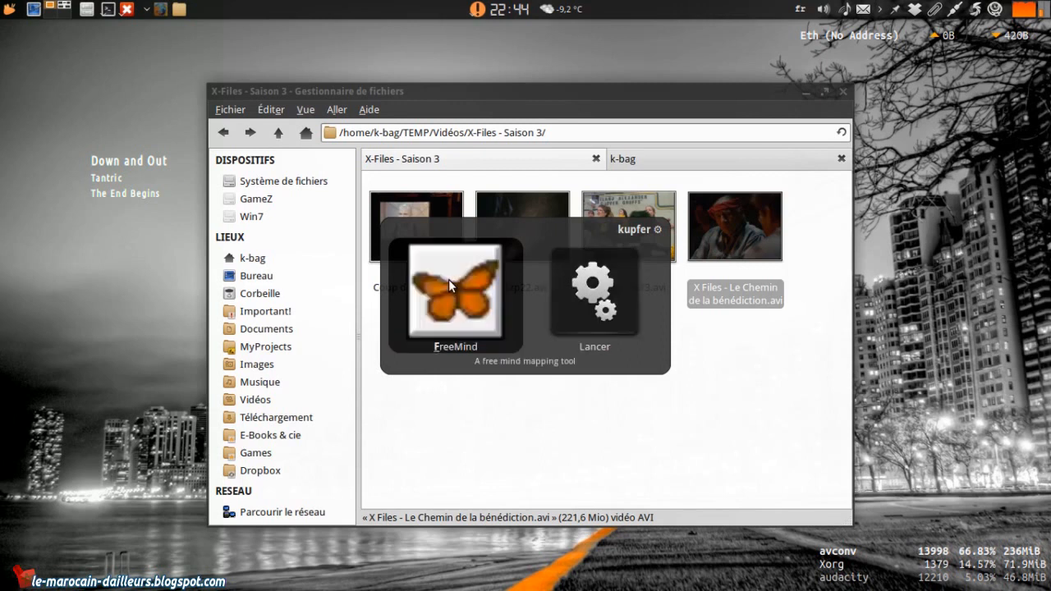
key(Return)
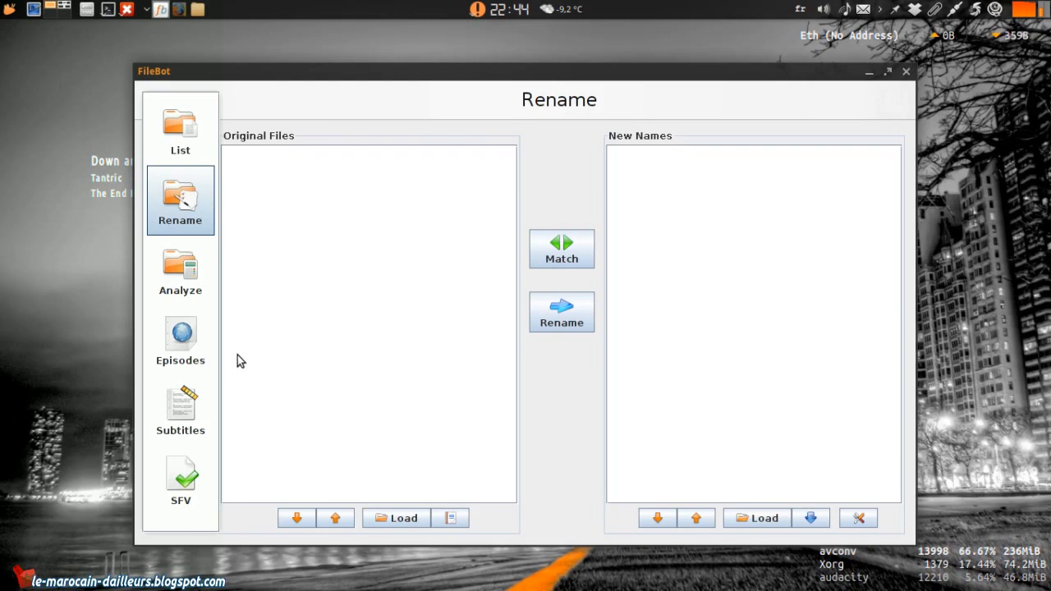
click(414, 522)
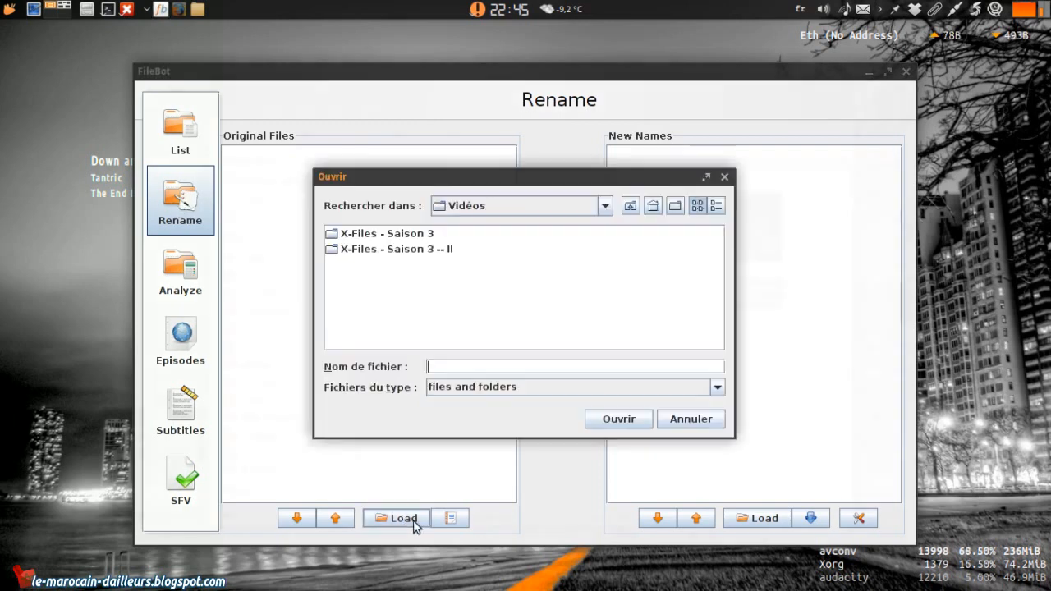
click(387, 234)
click(629, 423)
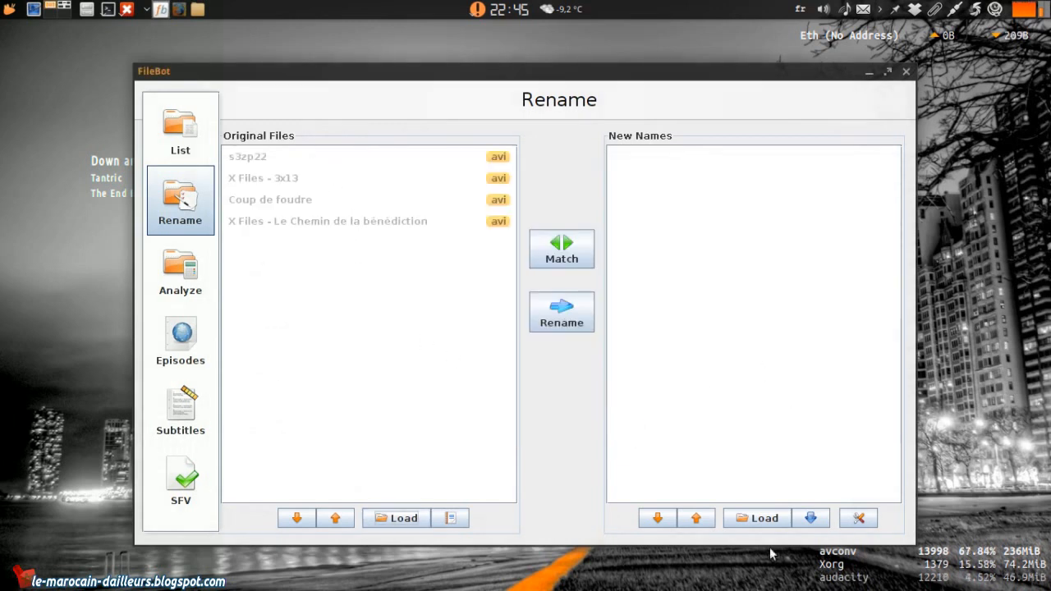
Set the series data preferences to French as preferred language and Airdate Order as episode order
click(812, 520)
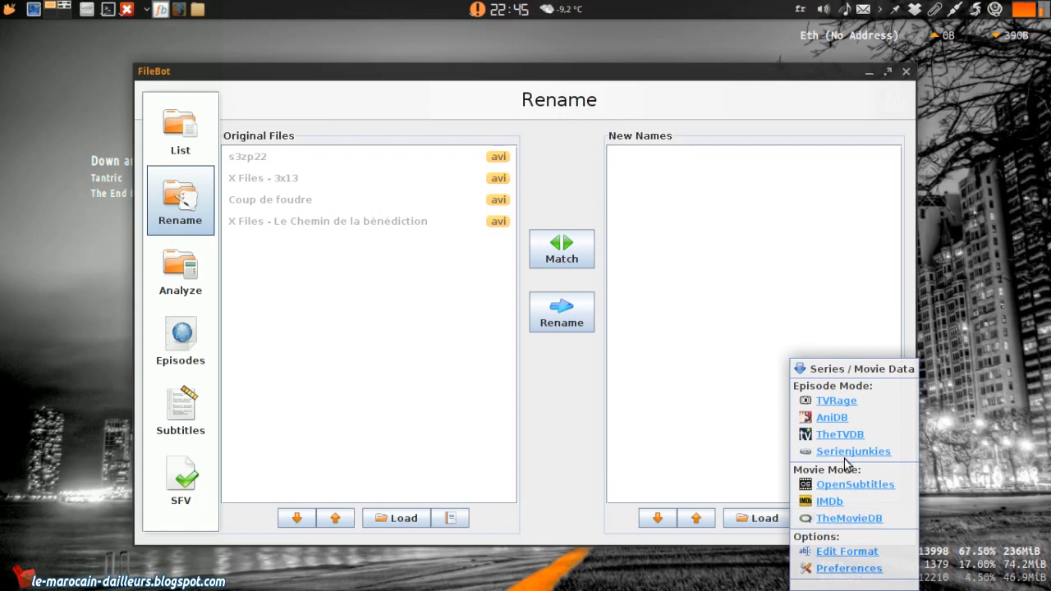
click(843, 569)
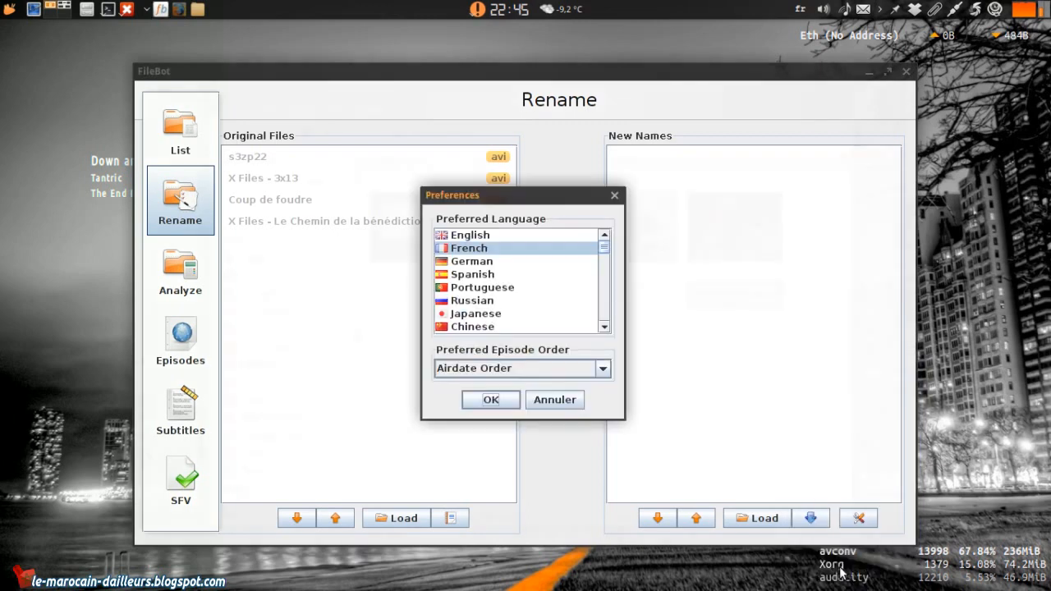
click(452, 250)
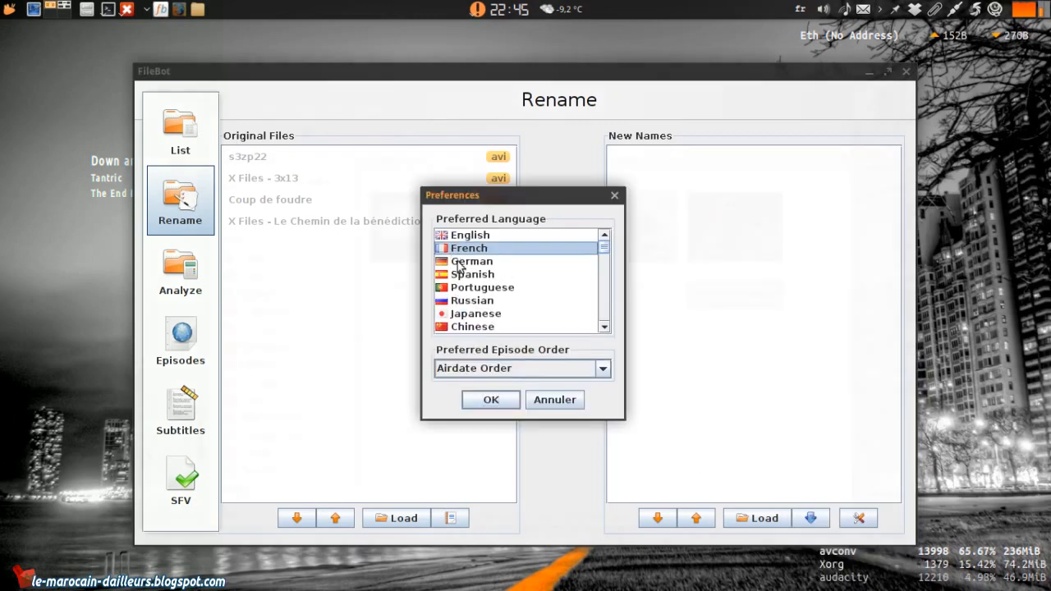
click(454, 259)
click(450, 247)
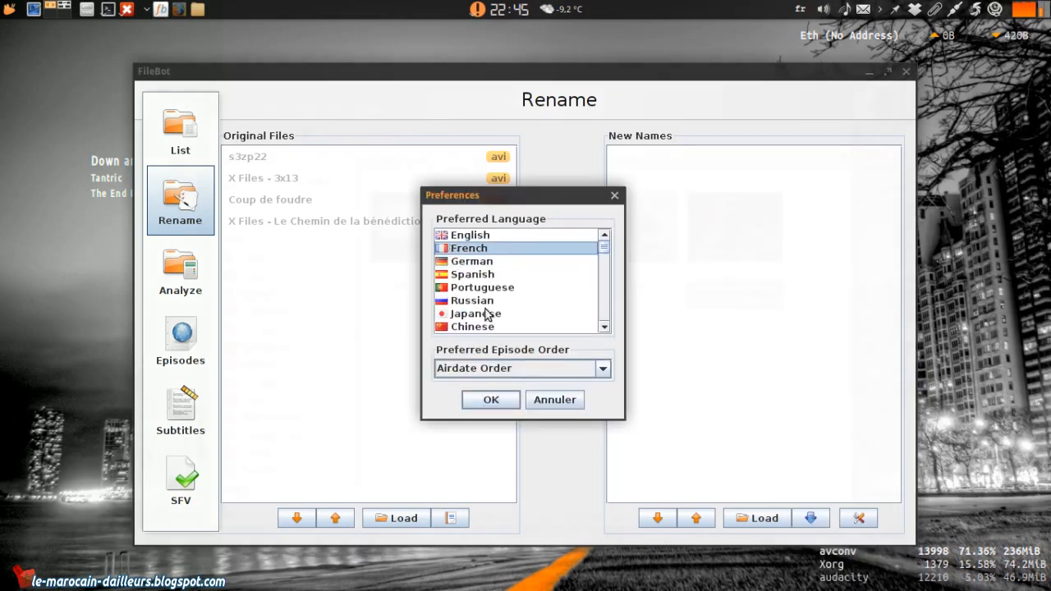
click(604, 369)
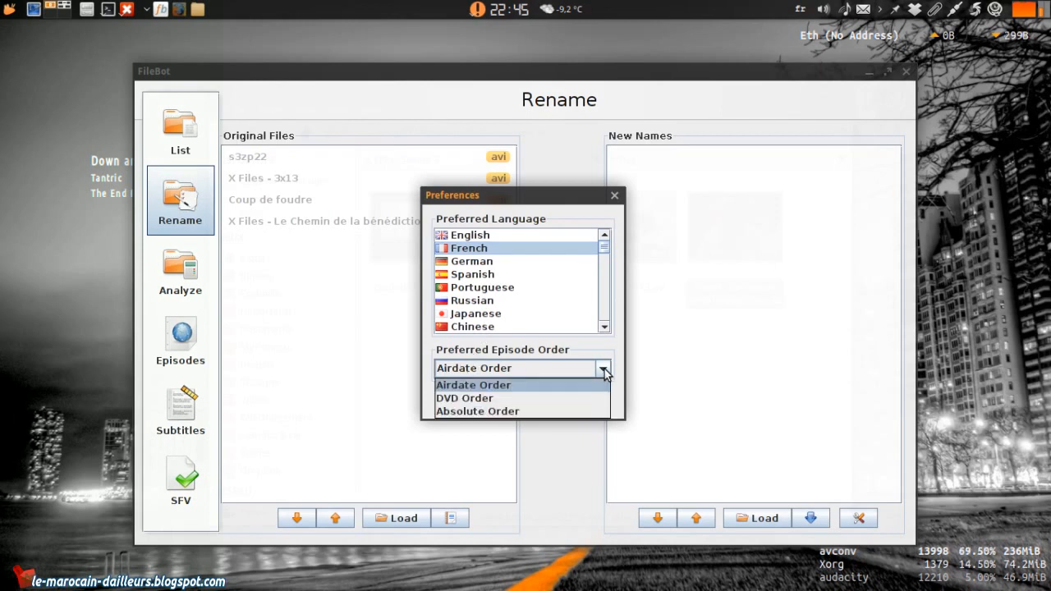
click(478, 384)
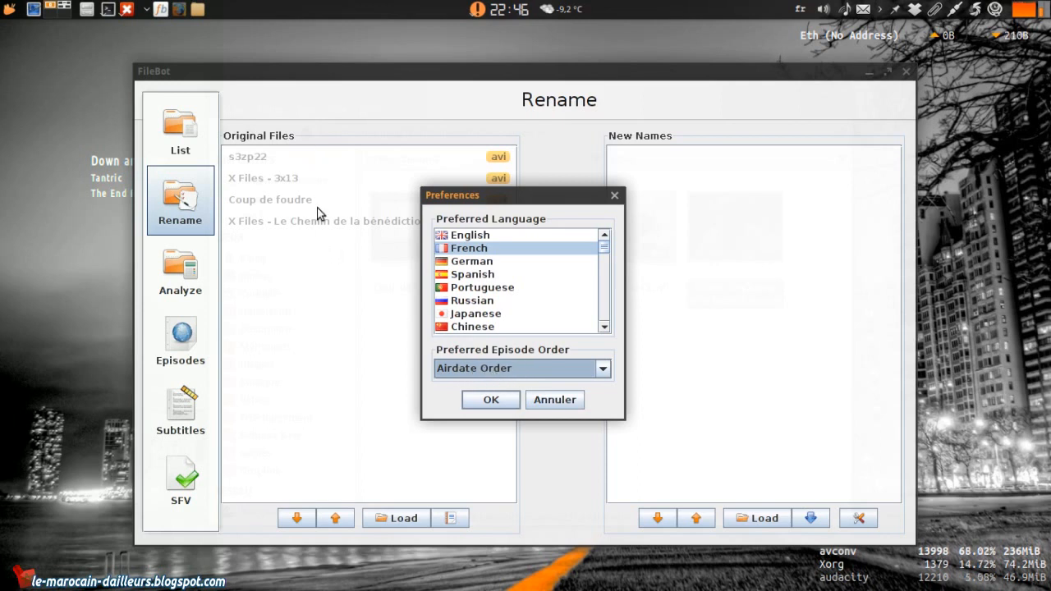
click(607, 374)
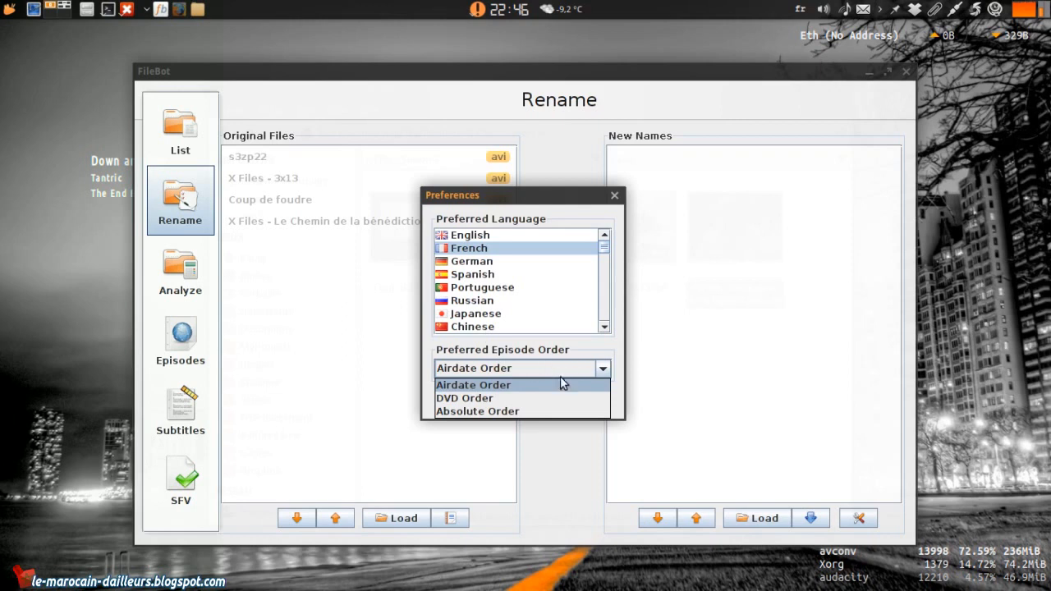
click(516, 391)
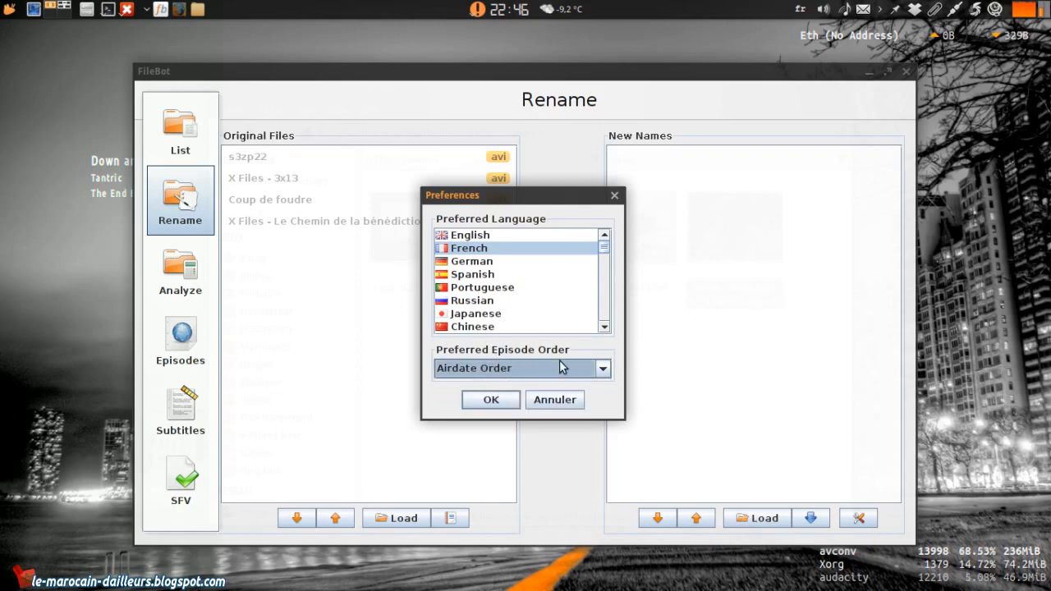
click(483, 403)
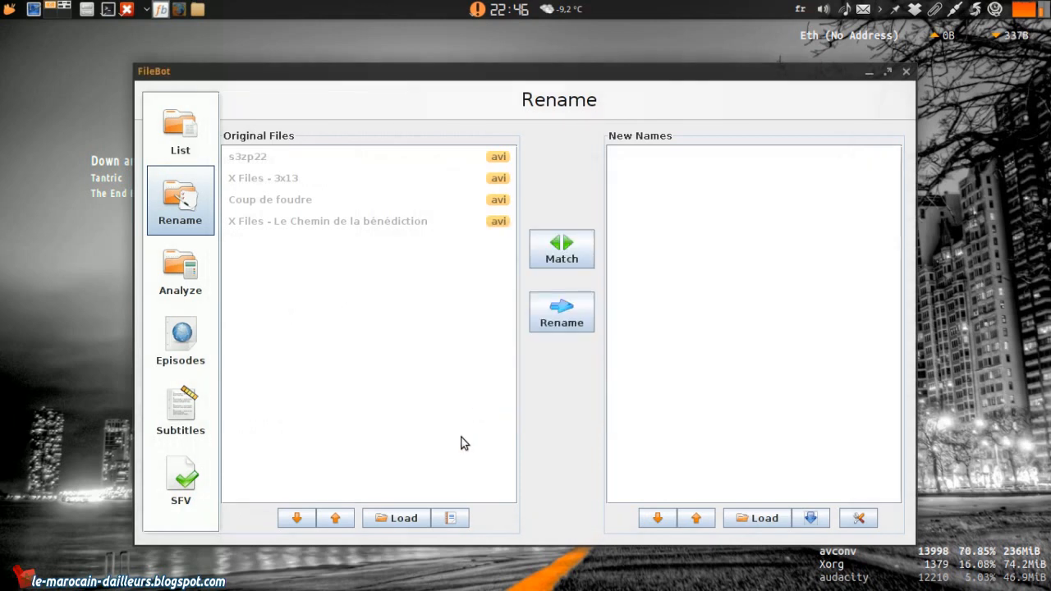
Fetch the episode names from TheTVDB for the show The X Files and rename the loaded files with them
click(815, 521)
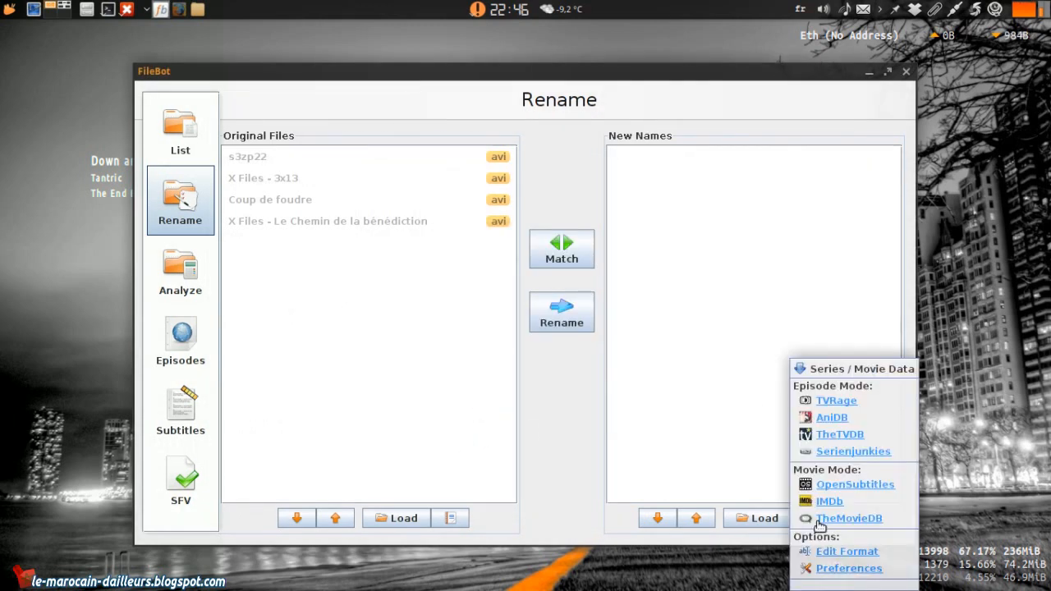
click(841, 436)
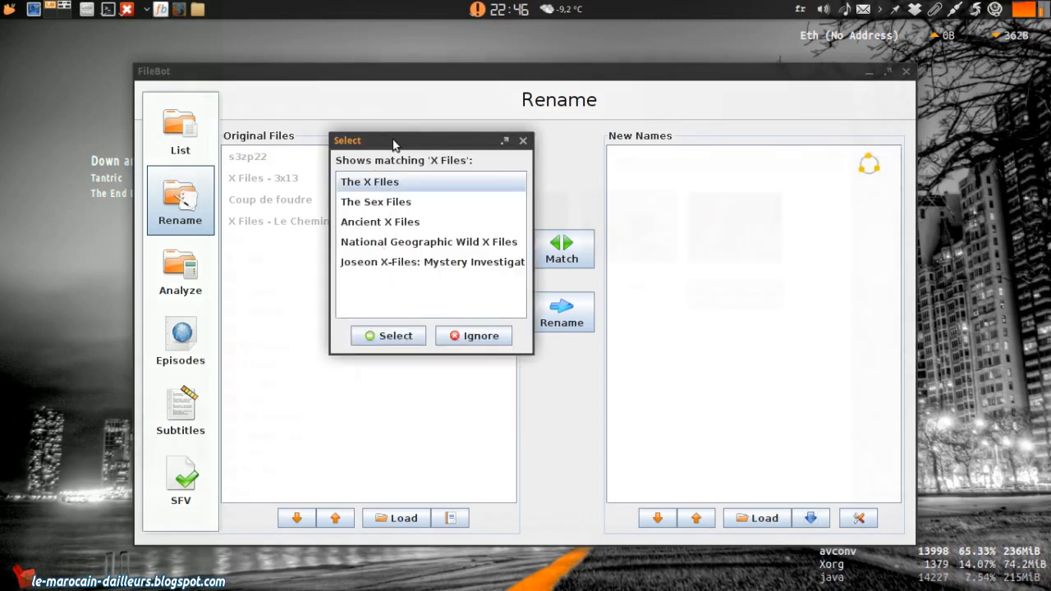
drag(394, 145, 464, 145)
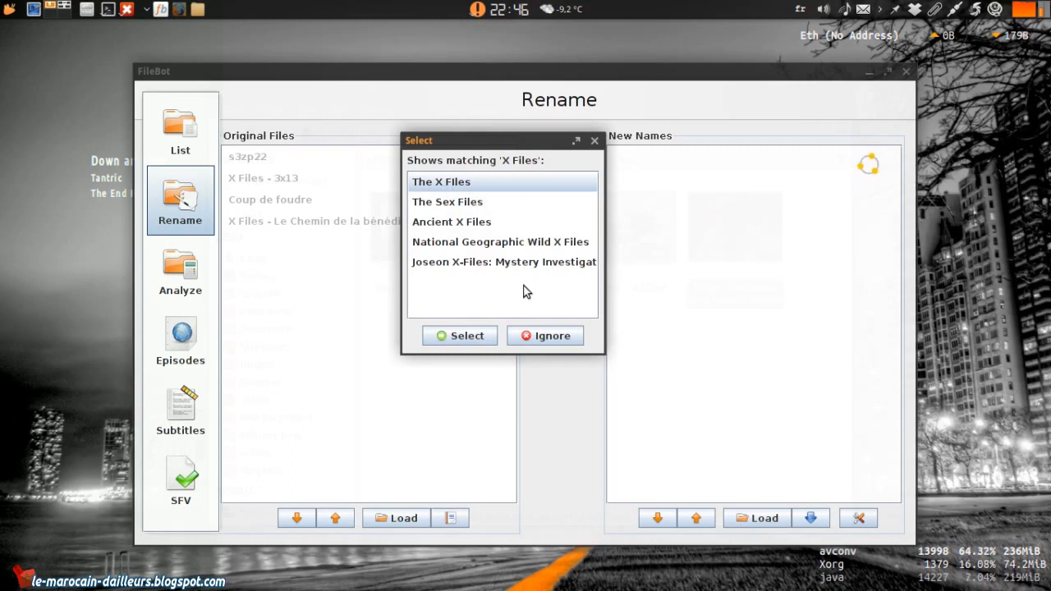
click(466, 338)
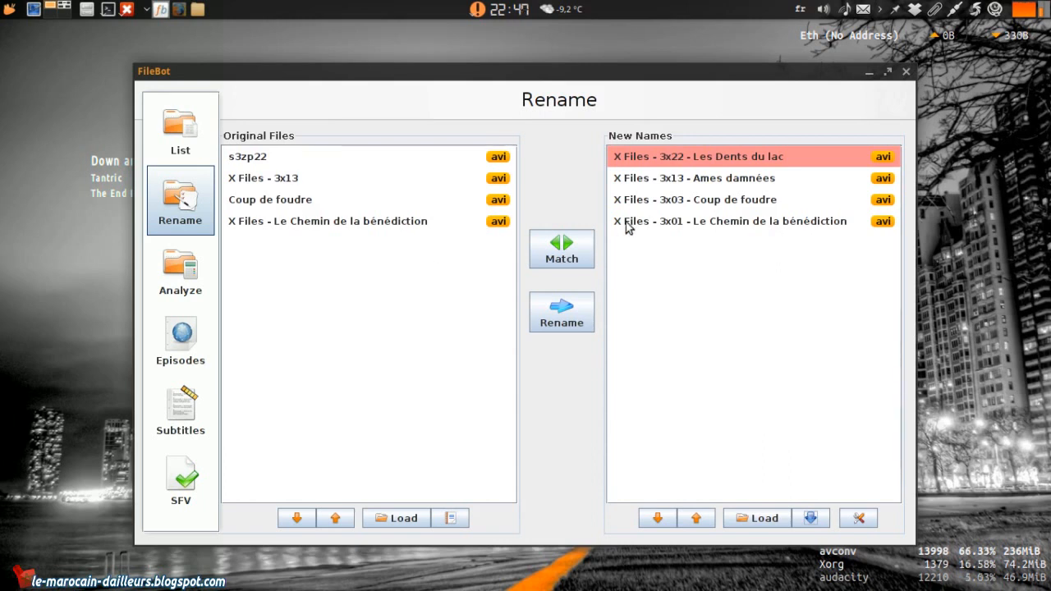
click(565, 316)
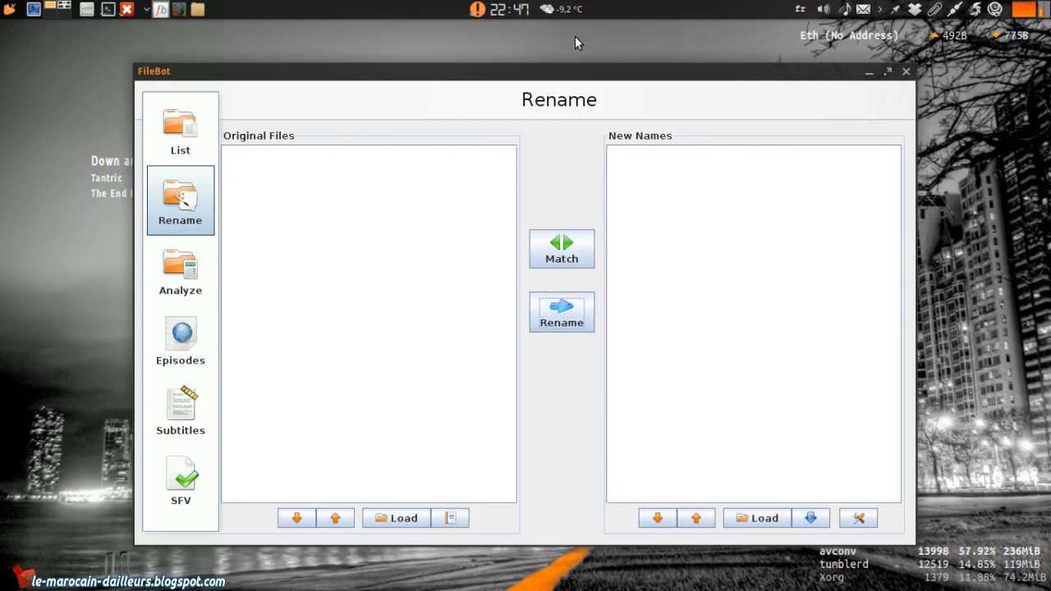
Switch to the file manager and check the new names of the episode files in X-Files - Saison 3
click(198, 9)
click(571, 367)
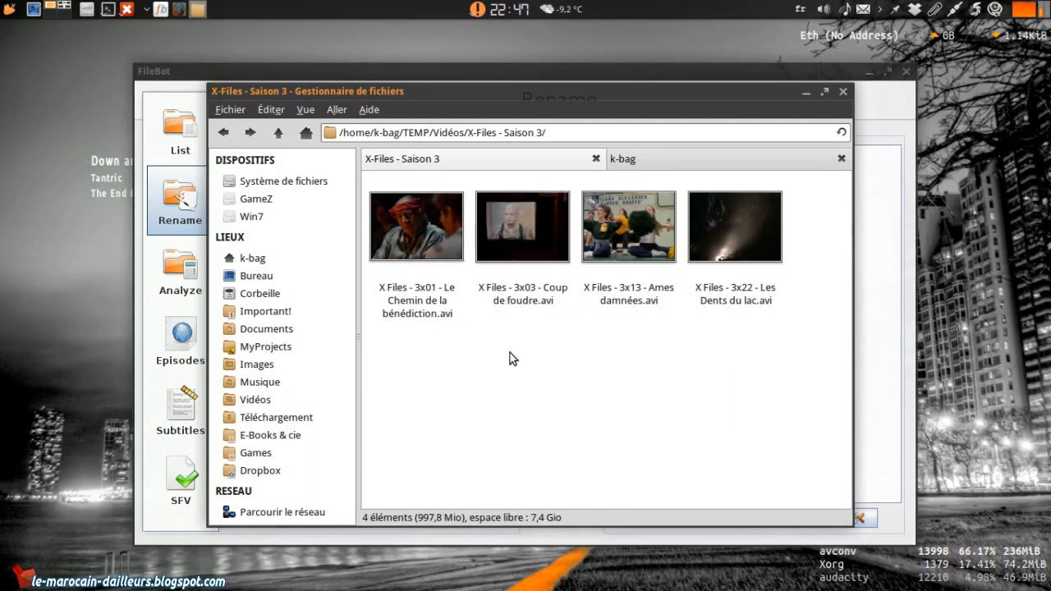
click(436, 302)
click(567, 300)
key(Right)
key(Right)
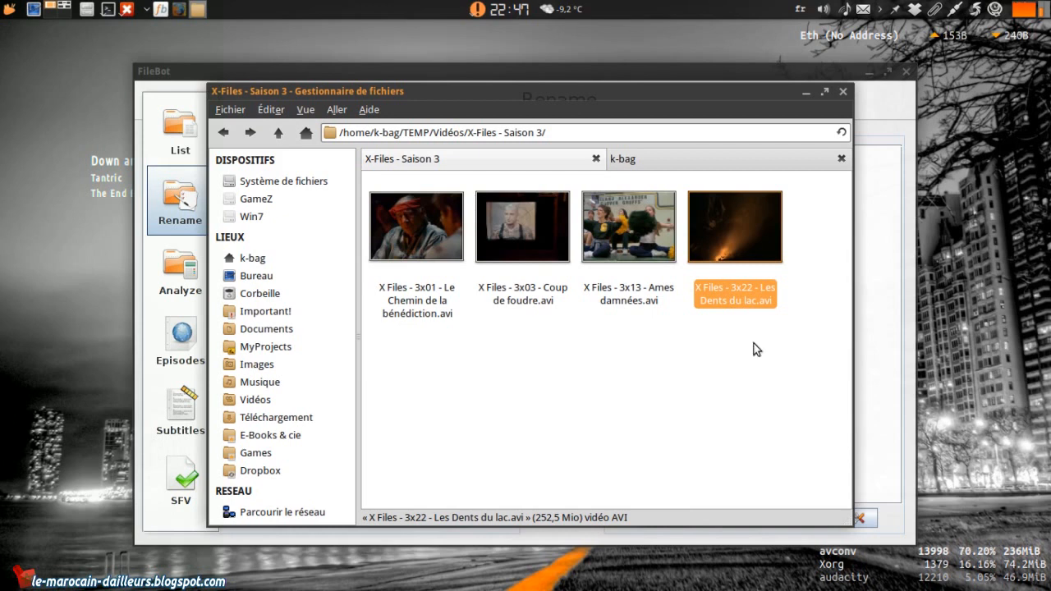
Open the X-Files - Saison 3 -- II folder in the file manager and examine the names of its episode files
click(869, 260)
click(186, 8)
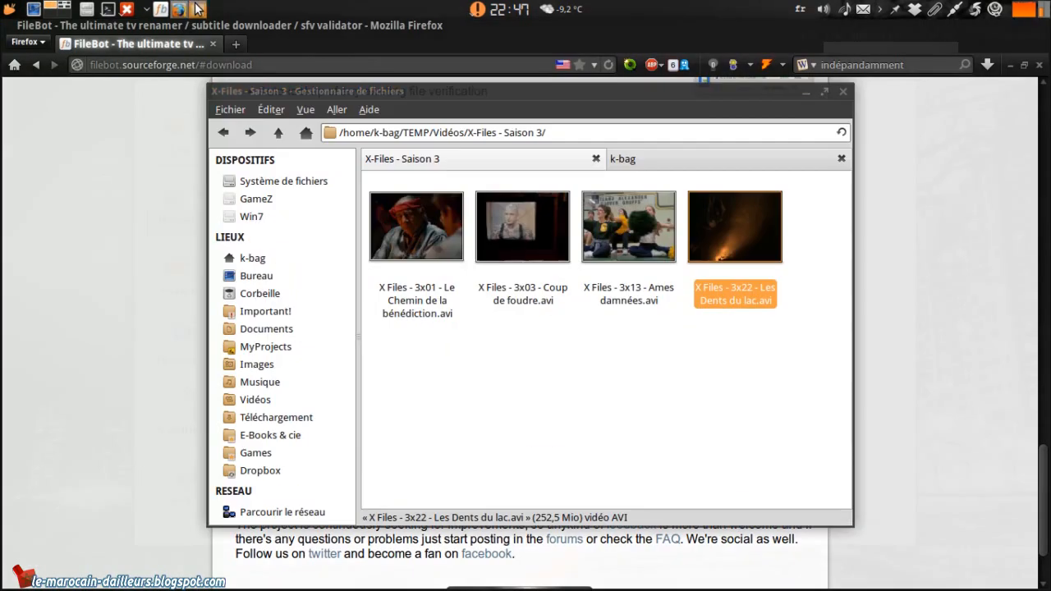
click(279, 134)
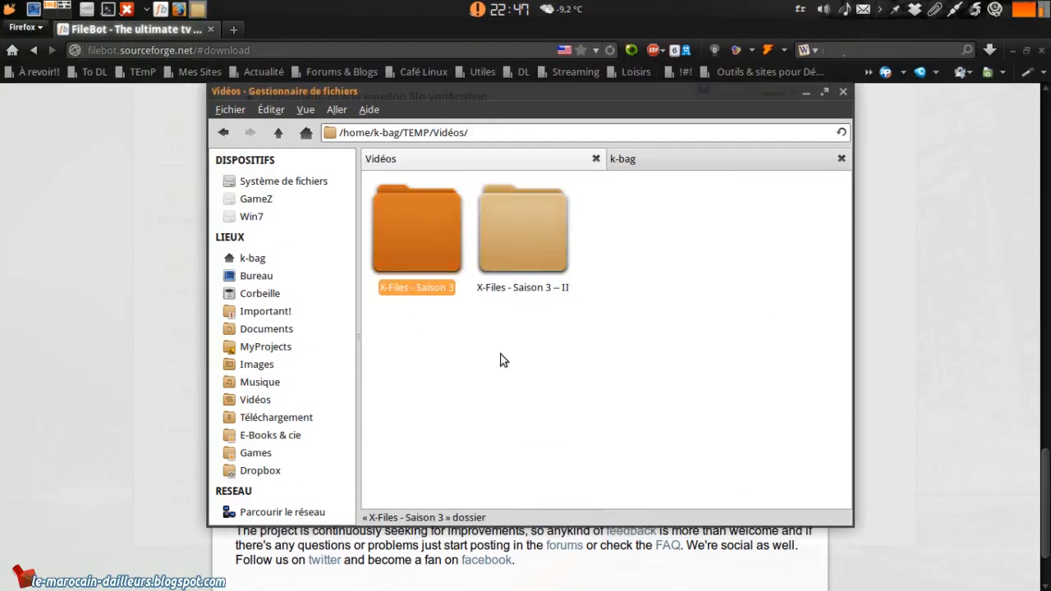
key(Right)
key(Return)
key(Right)
key(Right)
key(Right)
key(Right)
key(Left)
key(Left)
key(Left)
key(Right)
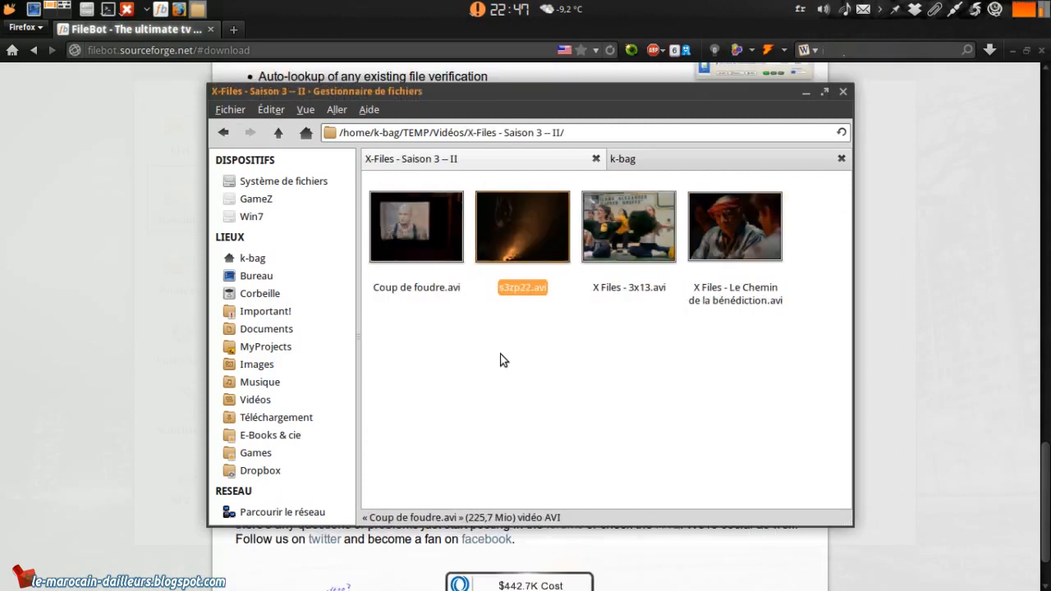
key(Right)
key(Left)
key(Right)
key(Left)
Switch to FileBot and look up the Season 3 episode list for X Files, choosing the show The X Files
key(alt+Tab)
key(alt+Tab)
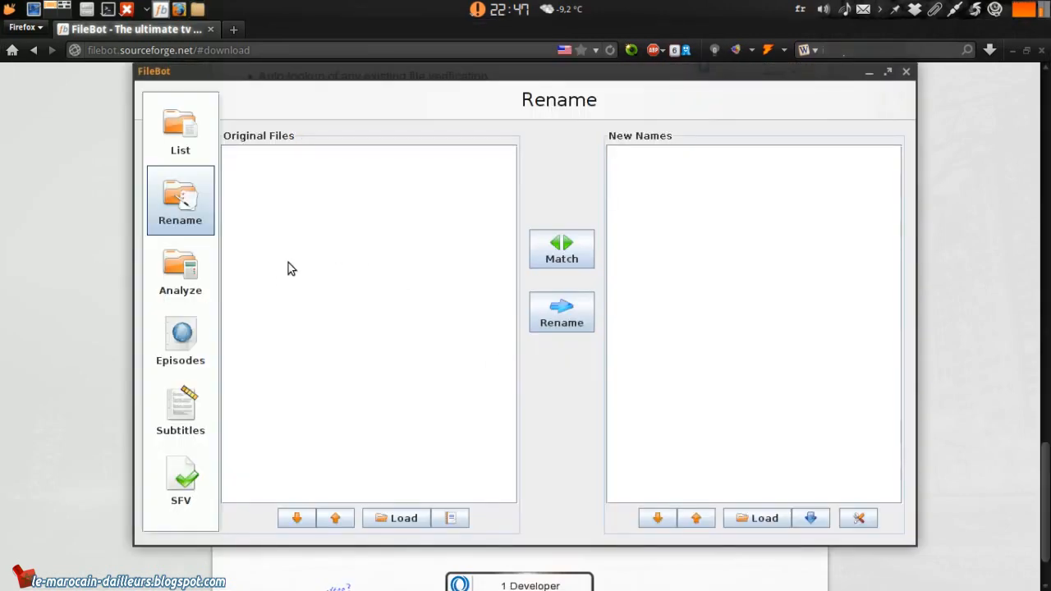
click(182, 345)
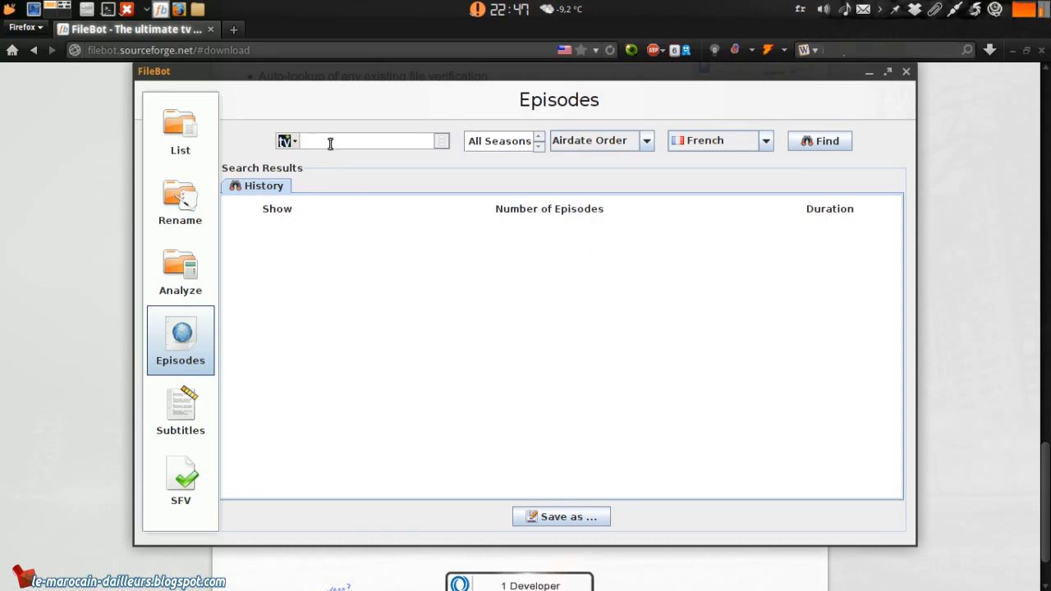
text(X Files)
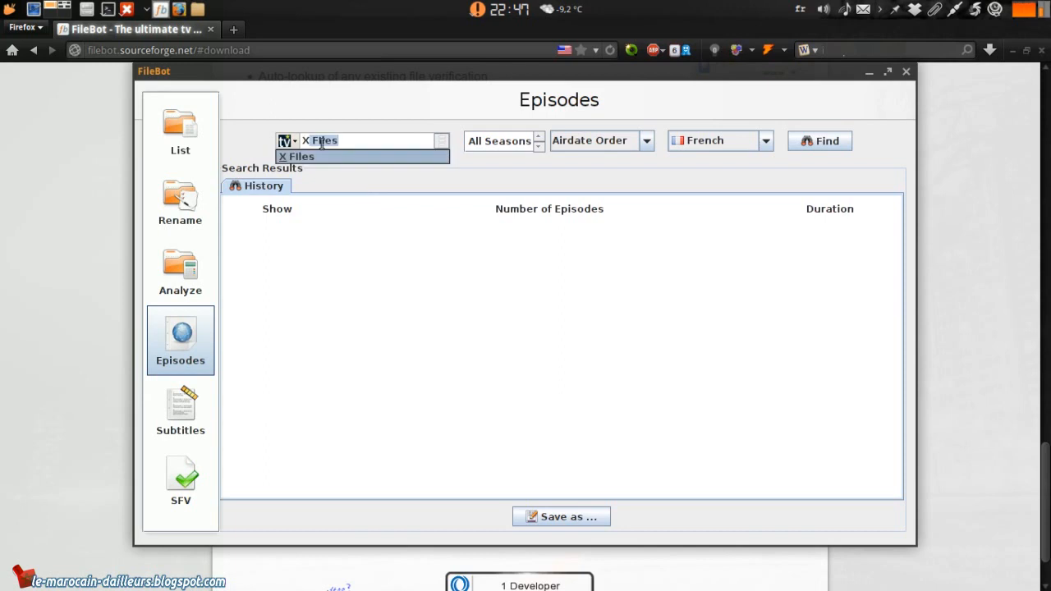
click(322, 143)
click(539, 137)
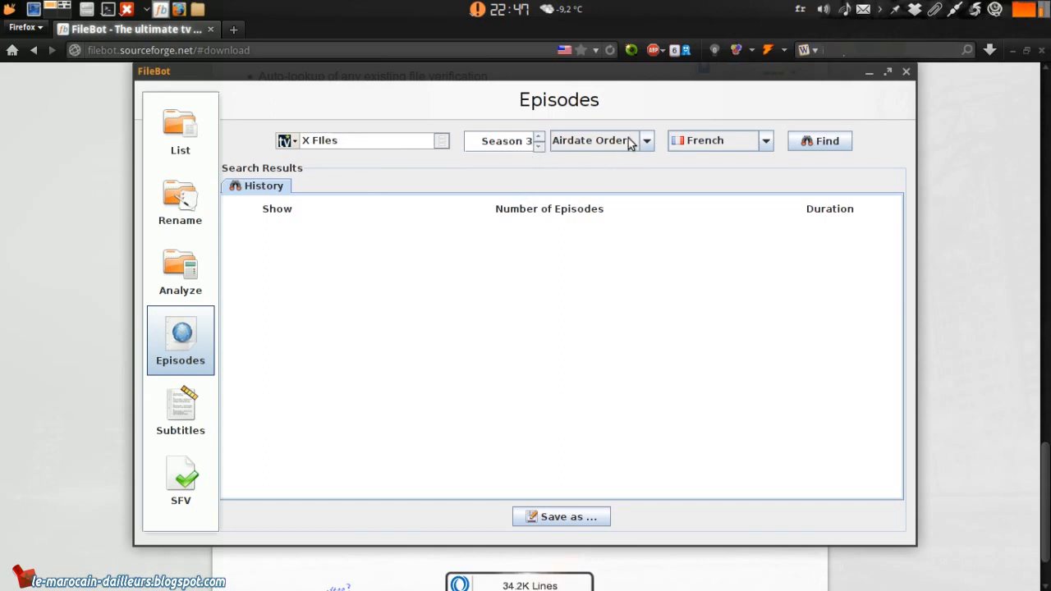
click(825, 142)
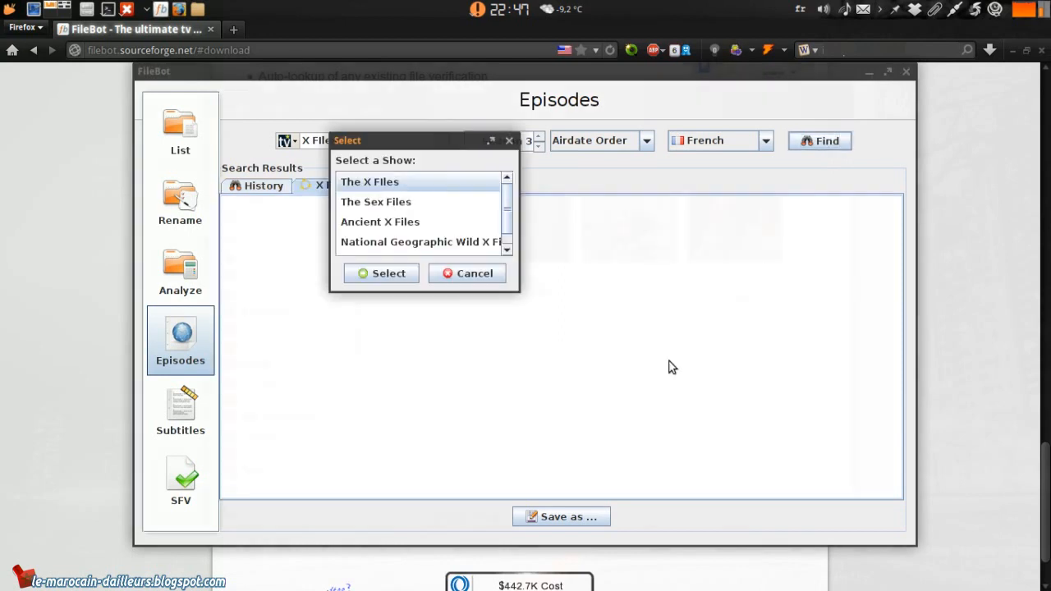
click(378, 272)
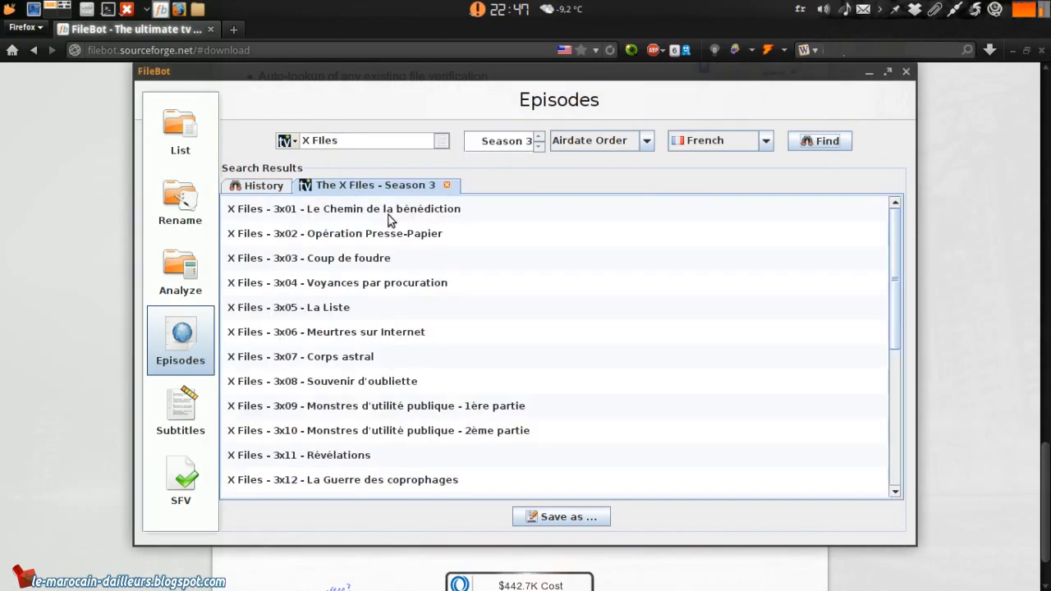
Save the fetched episode list as The X Files - Season 3.txt in the home folder
drag(898, 238, 894, 157)
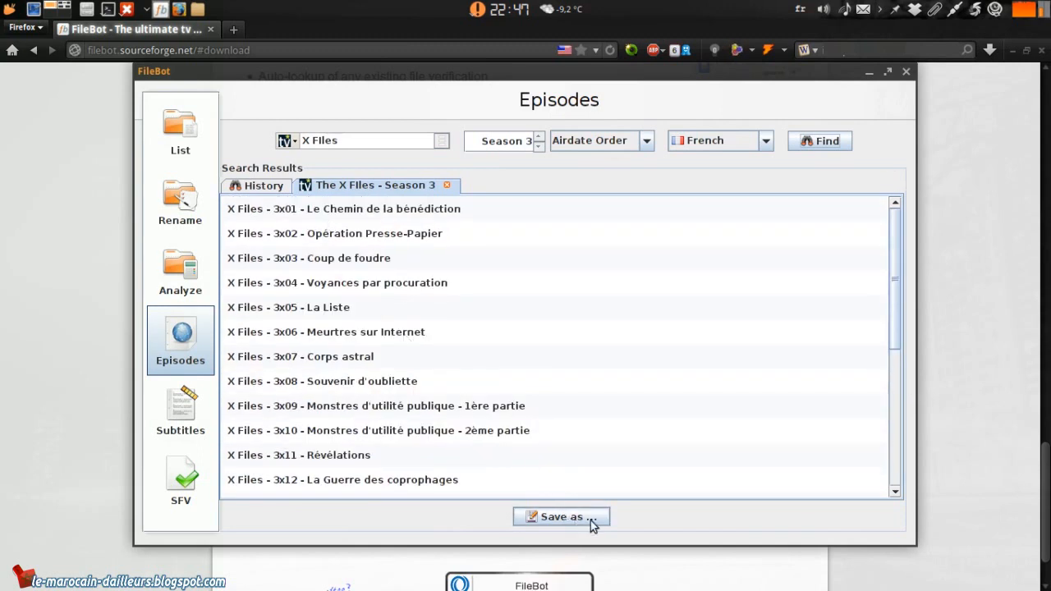
click(565, 517)
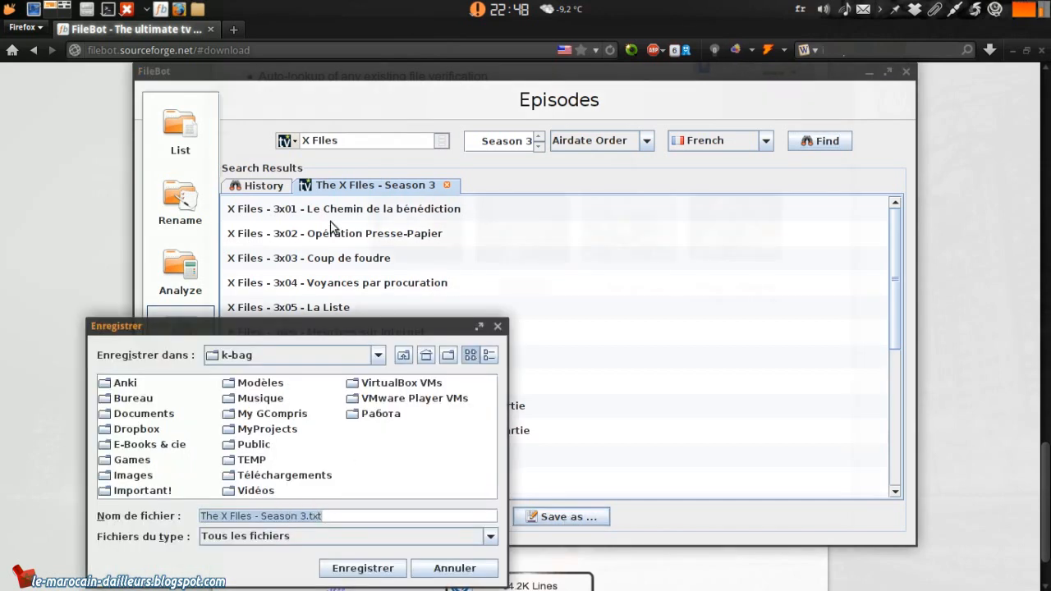
click(331, 518)
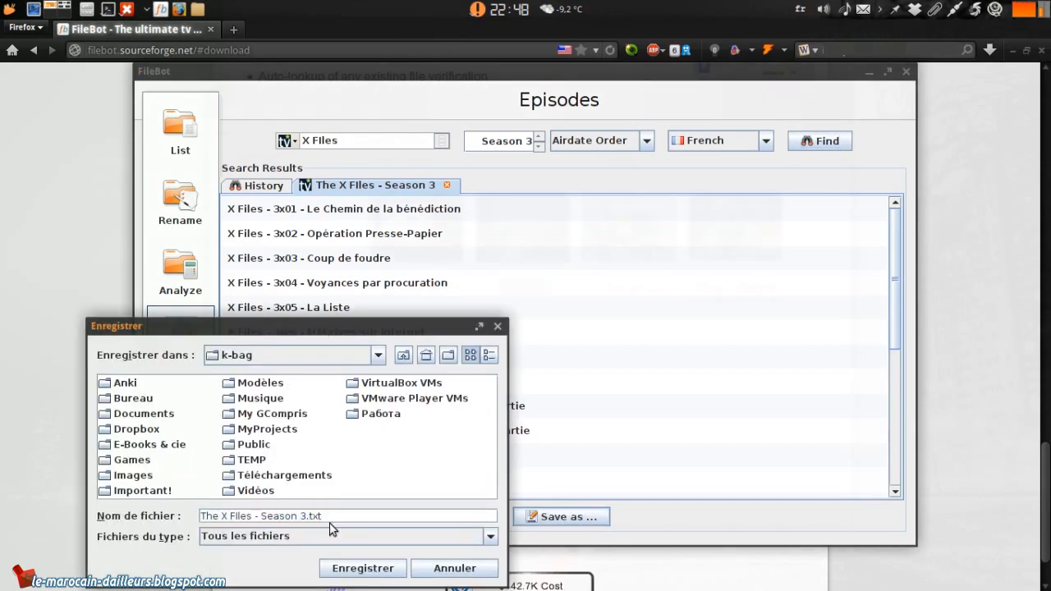
click(375, 568)
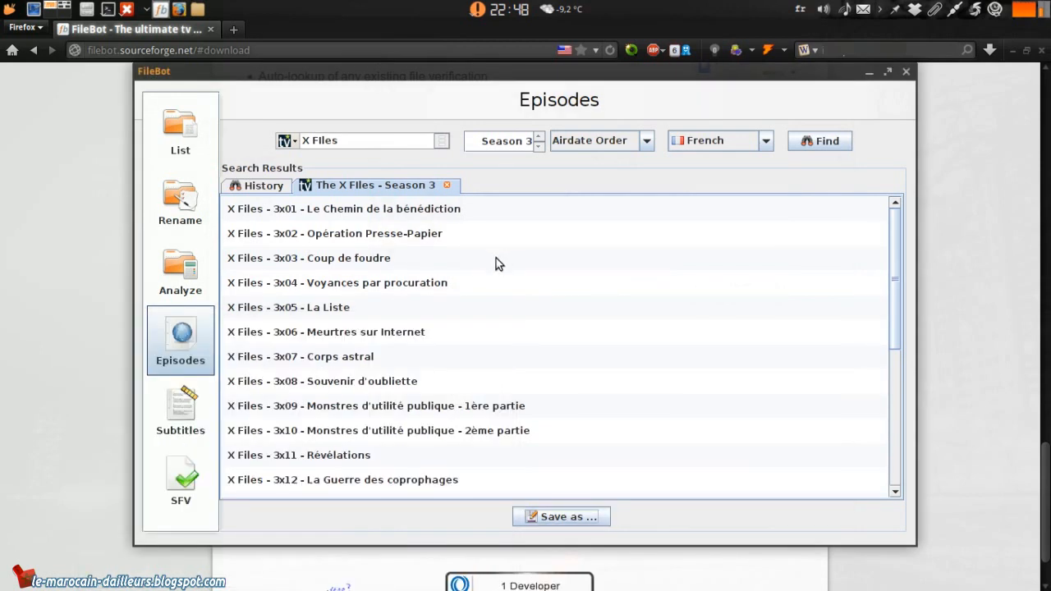
Load the X-Files - Saison 3 -- II folder as the original files for renaming
click(189, 221)
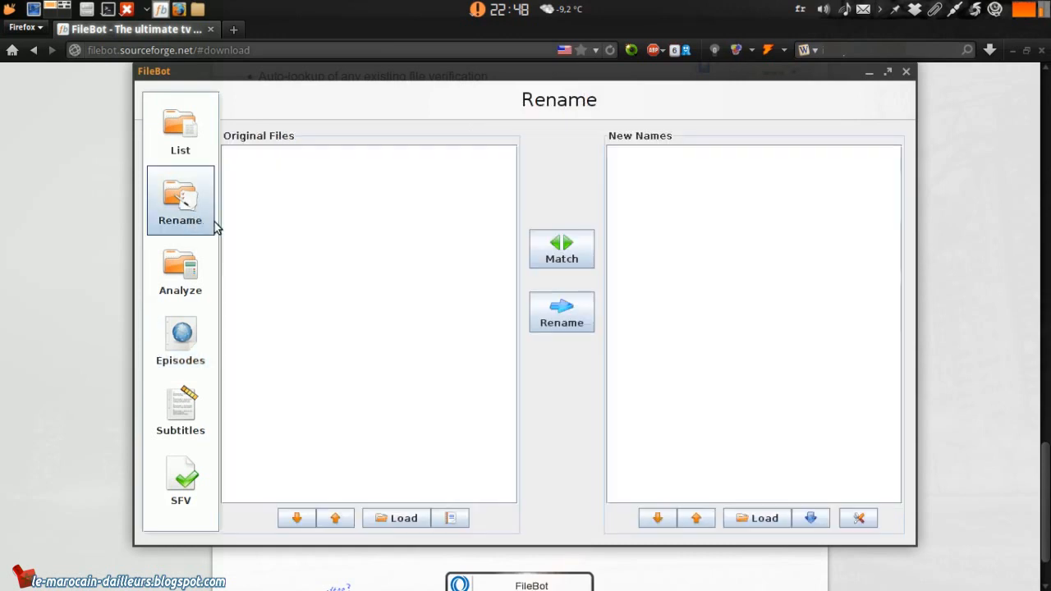
click(396, 518)
click(392, 257)
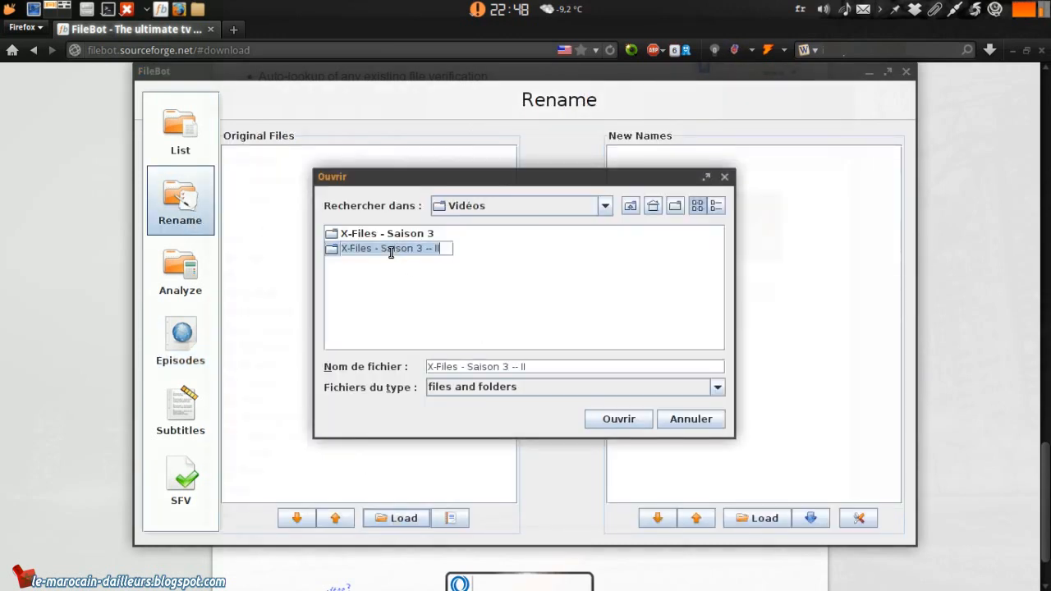
double_click(333, 251)
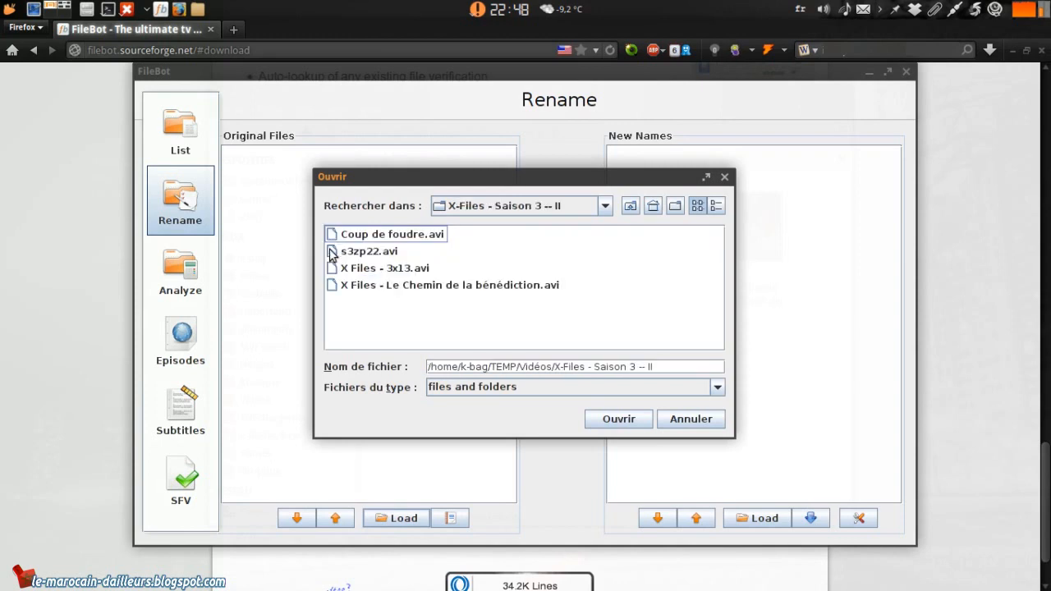
click(638, 418)
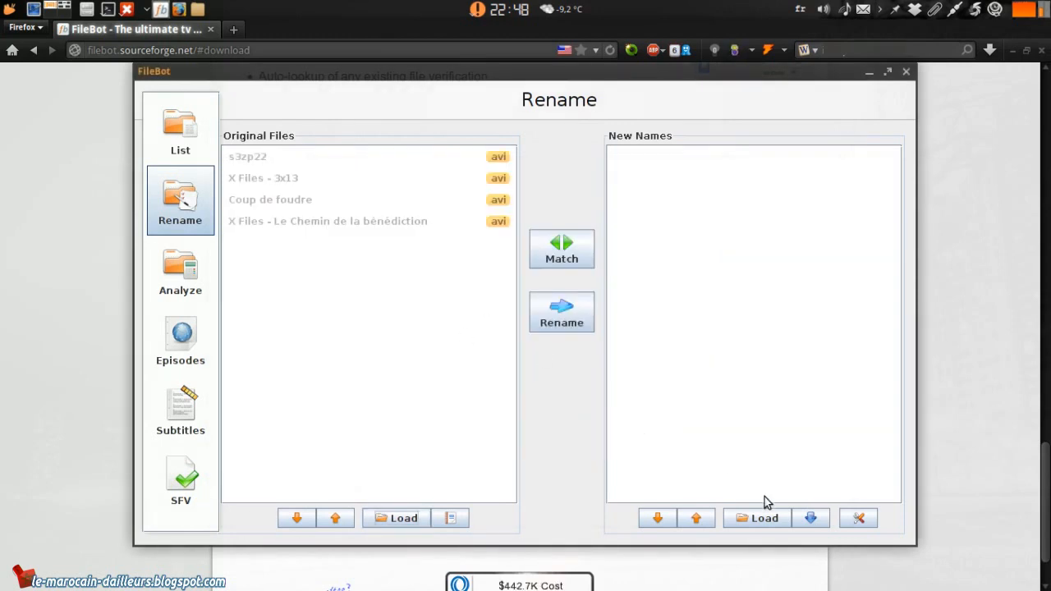
Load the new names from The X Files - Season 3.txt in the home folder
click(769, 519)
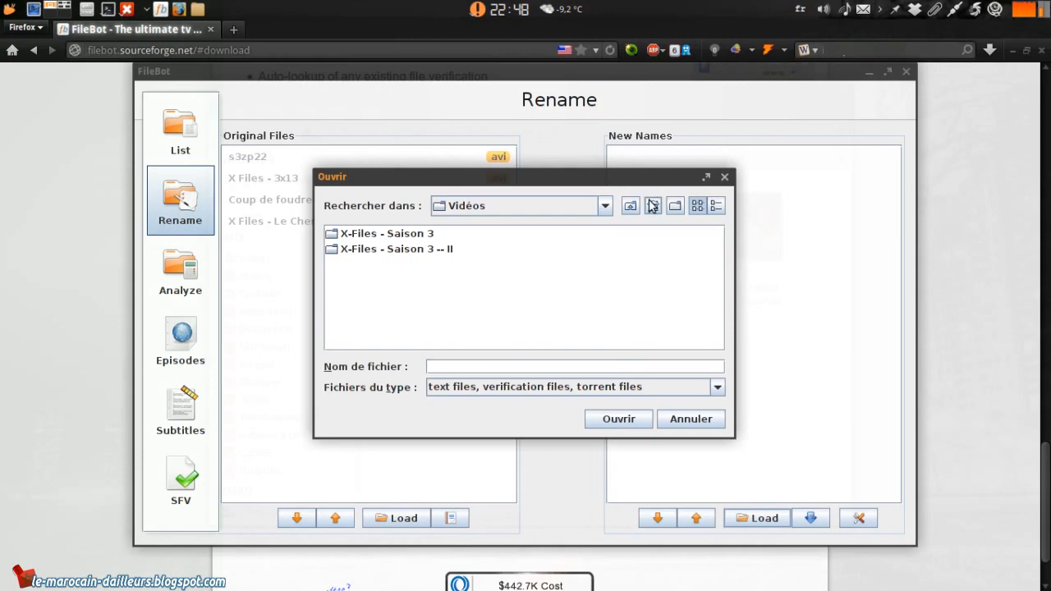
click(653, 206)
click(718, 344)
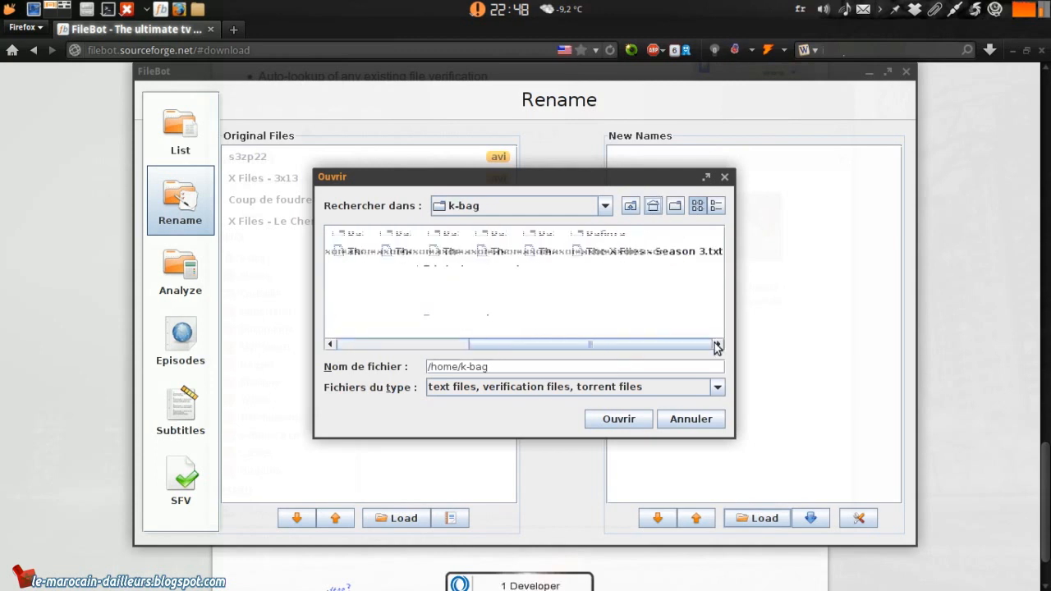
click(626, 256)
click(619, 419)
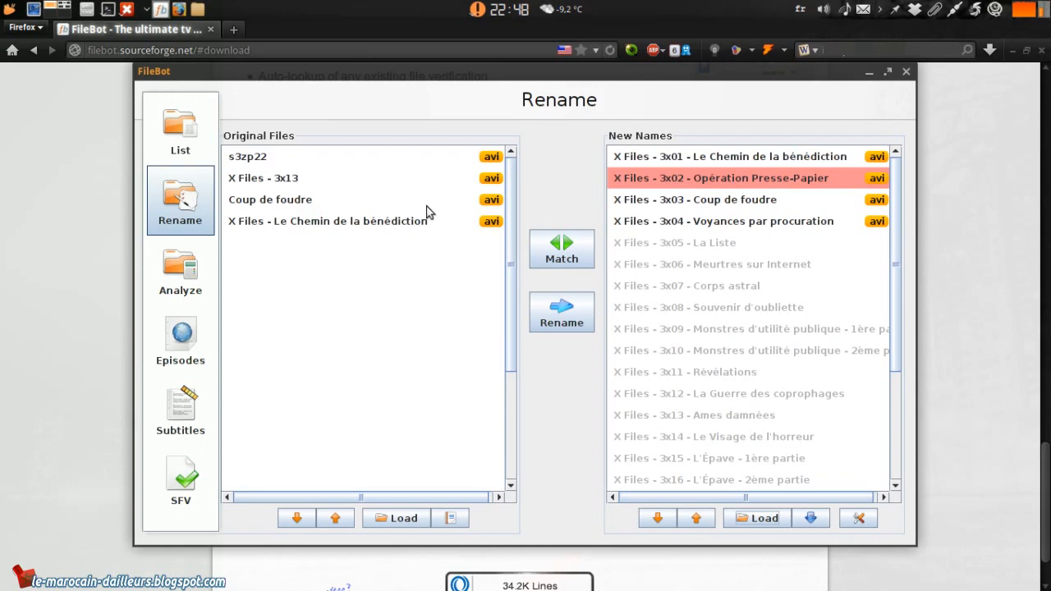
Check how the new names pair with the original files and match the two lists automatically
click(682, 162)
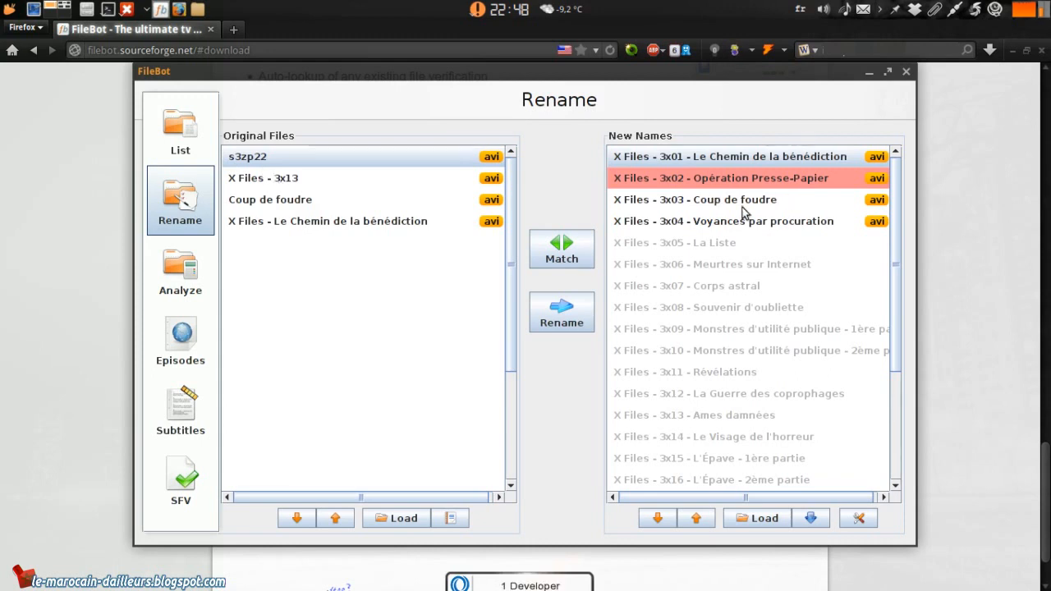
click(722, 205)
click(720, 230)
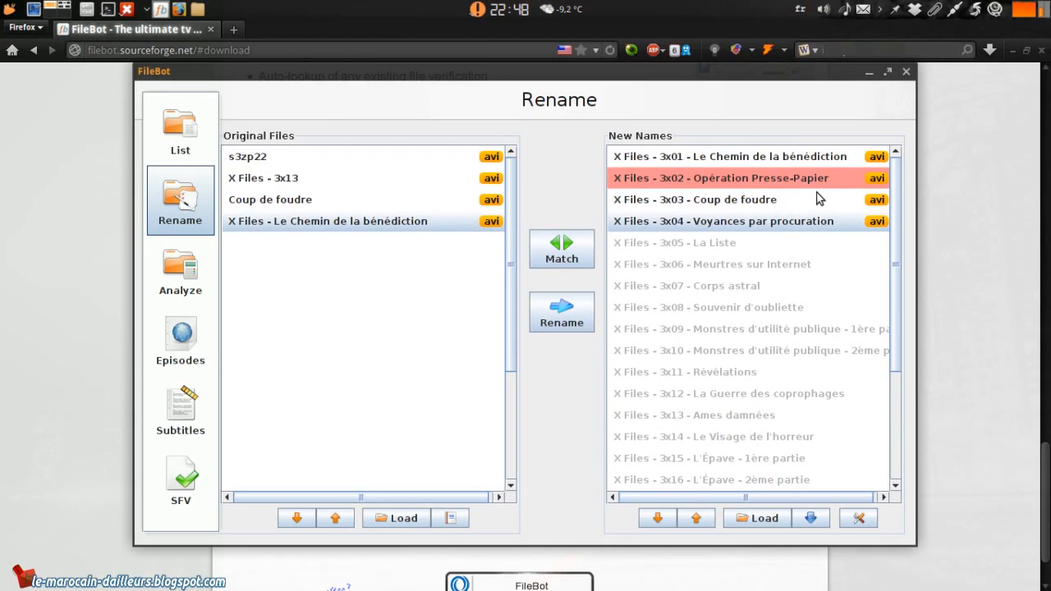
click(797, 286)
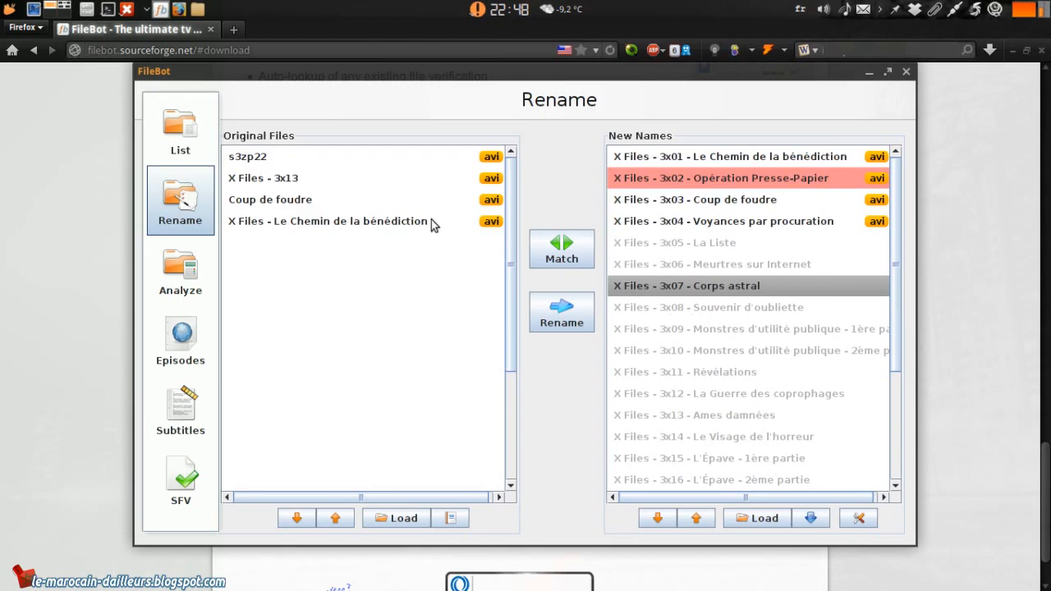
click(574, 261)
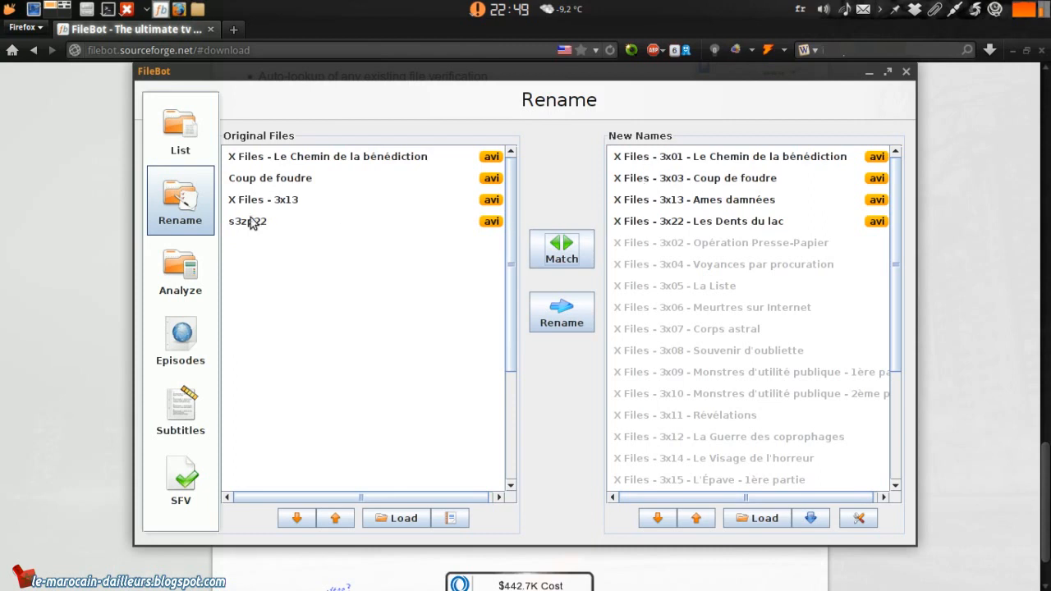
Shuffle the order of the original files, match them with the new names again and rename them
drag(245, 227, 290, 179)
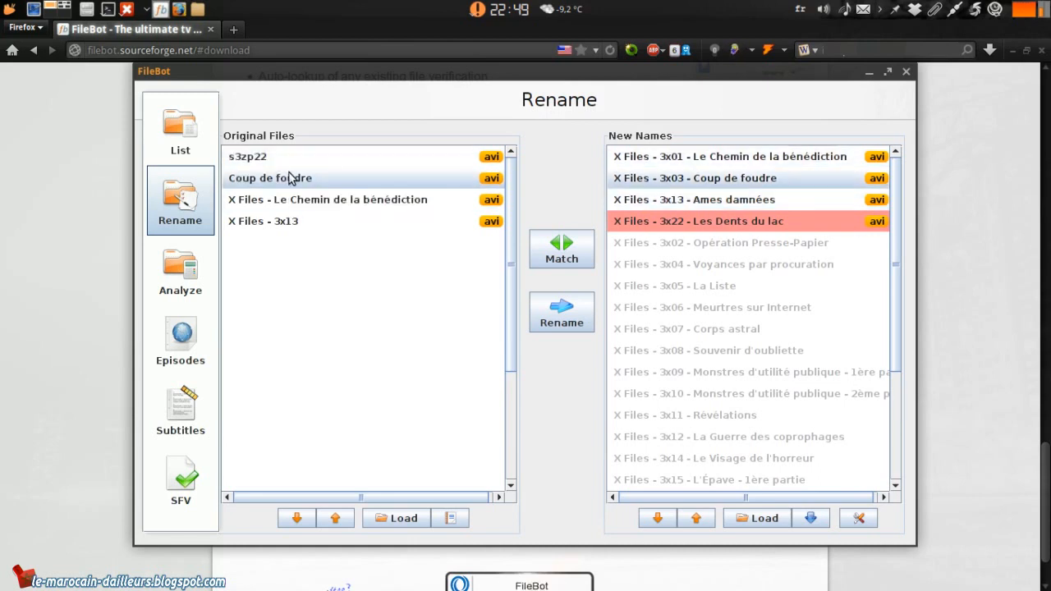
click(565, 253)
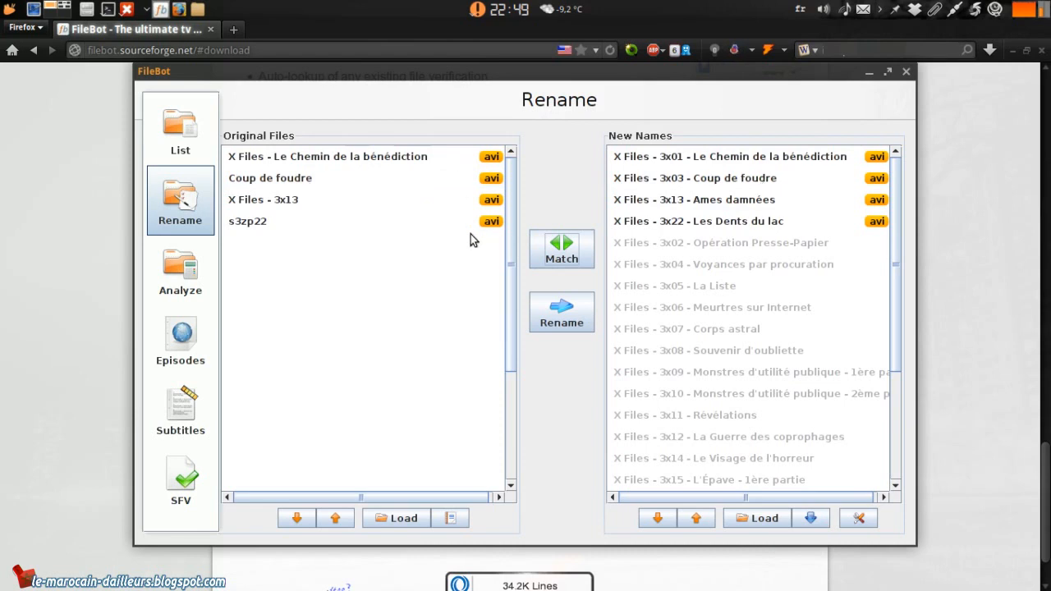
click(556, 327)
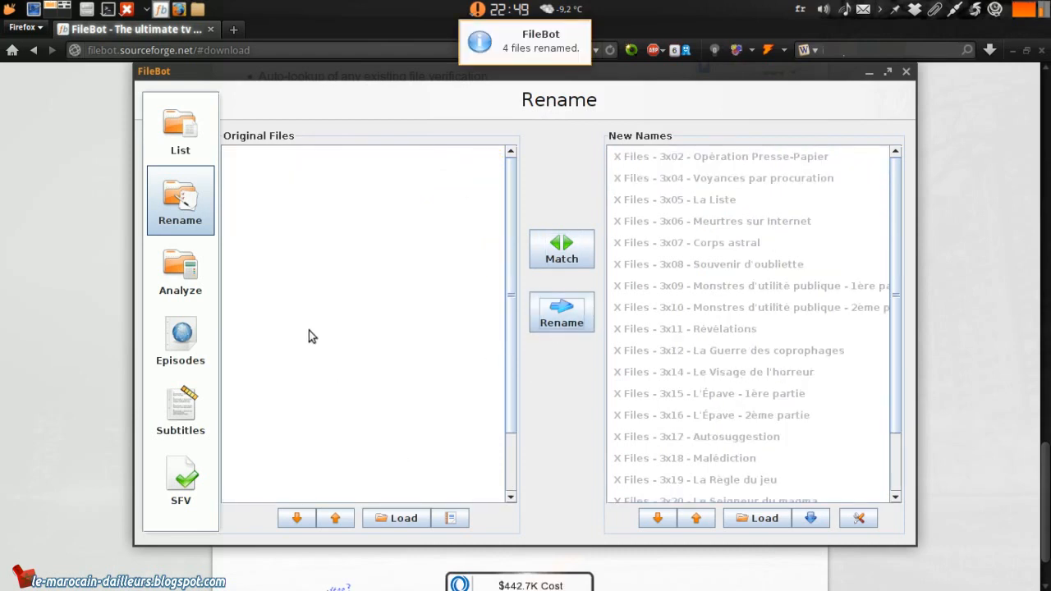
Switch to the file manager and check the new names of the episode files in X-Files - Saison 3 -- II
click(197, 10)
click(565, 385)
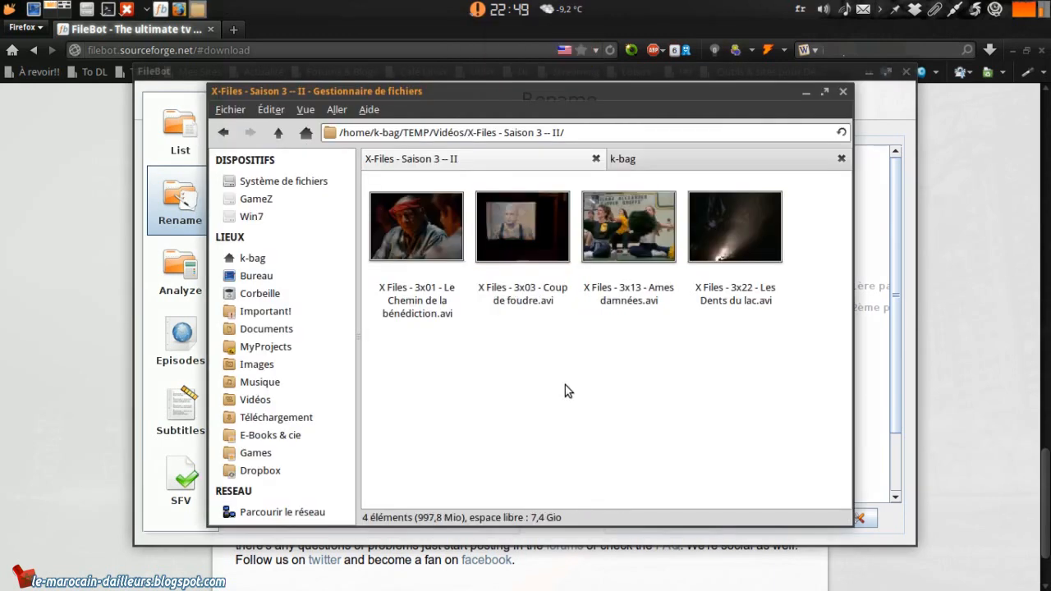
key(Right)
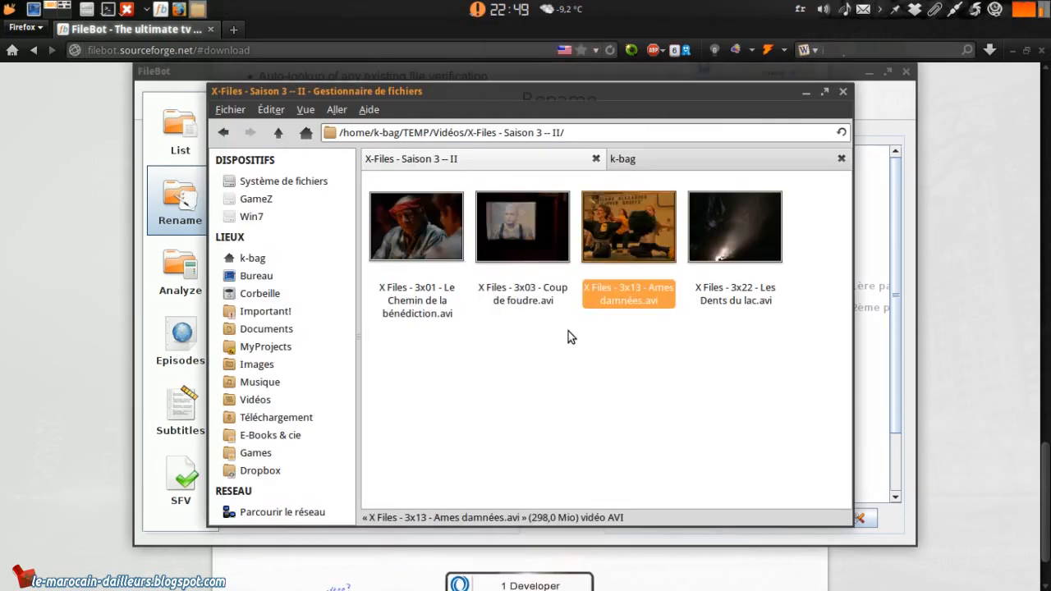
key(Left)
key(Left)
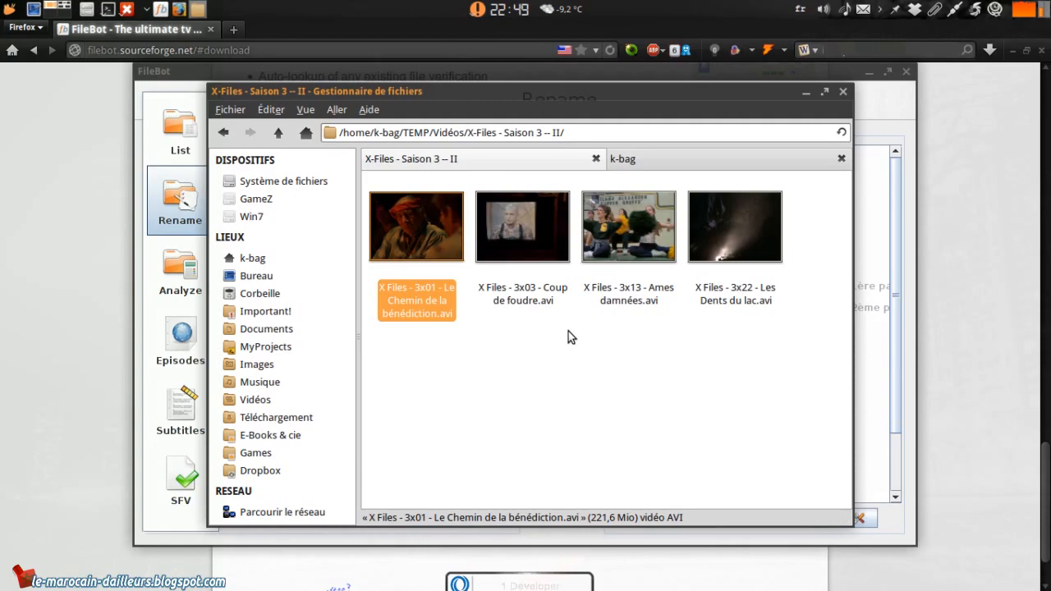